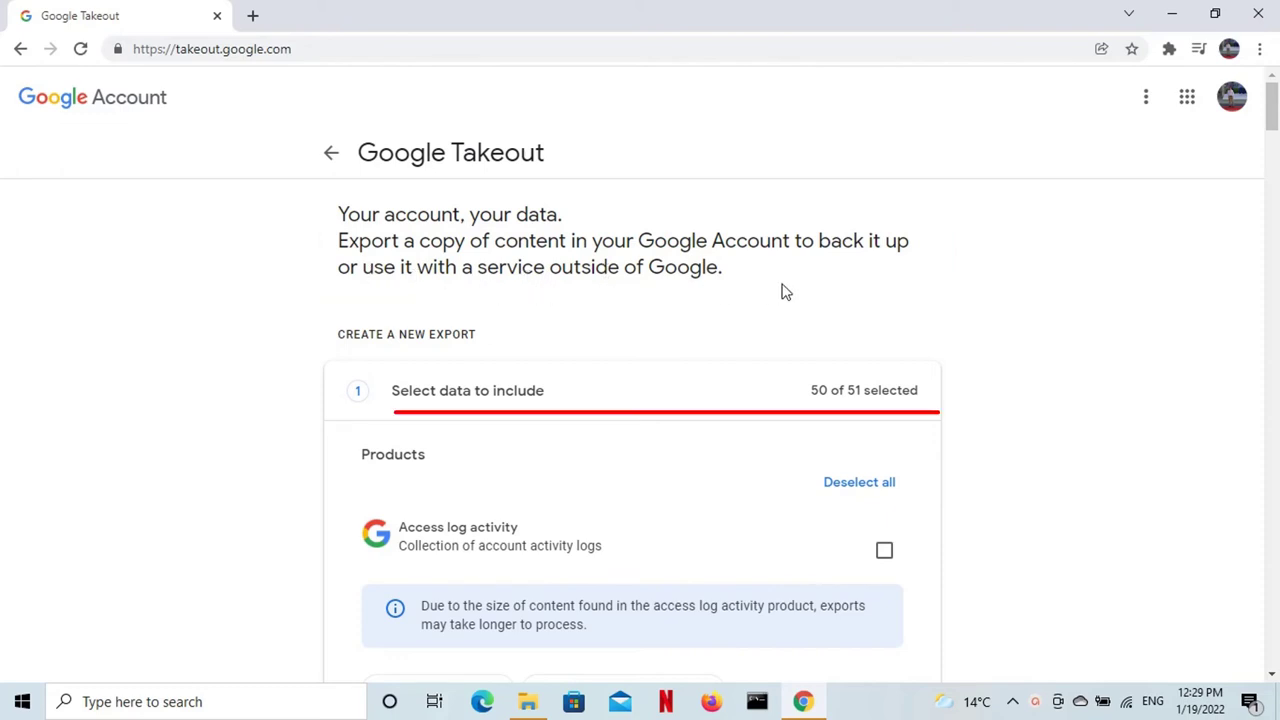
Look through the full list of Google products and their export formats available for the new export
drag(1272, 125, 1273, 157)
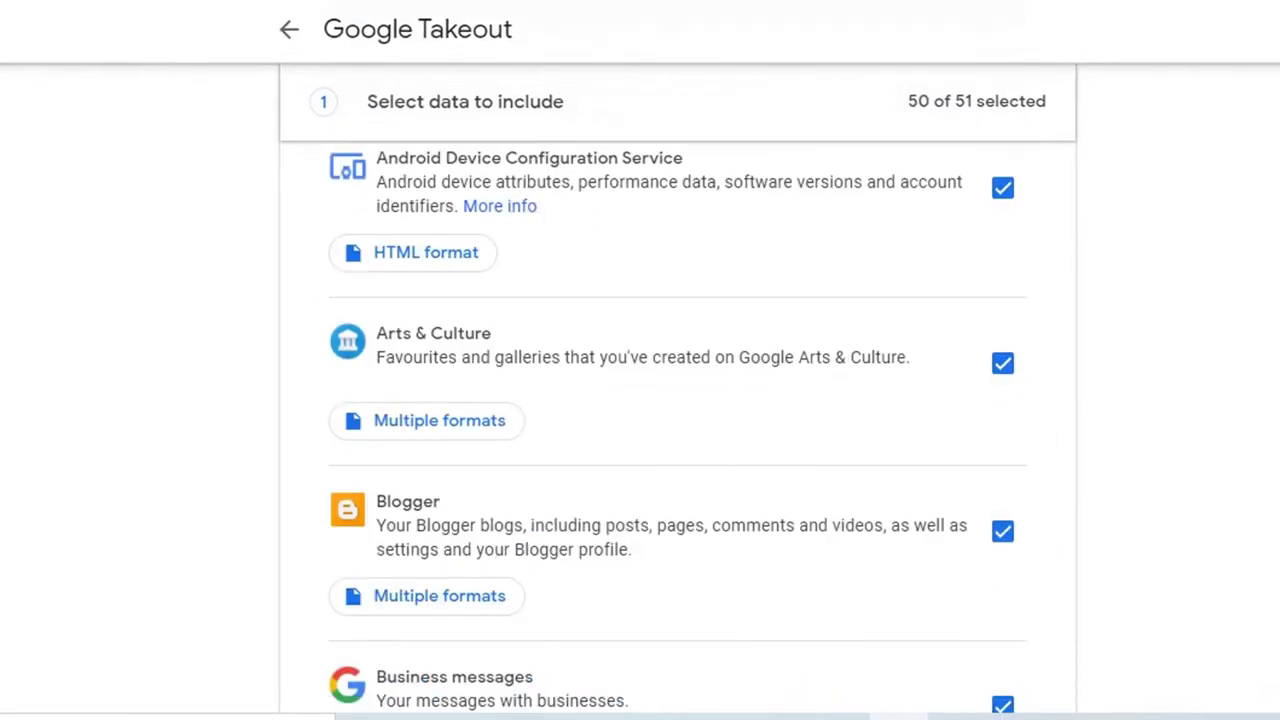
scroll(678, 430, down, 2)
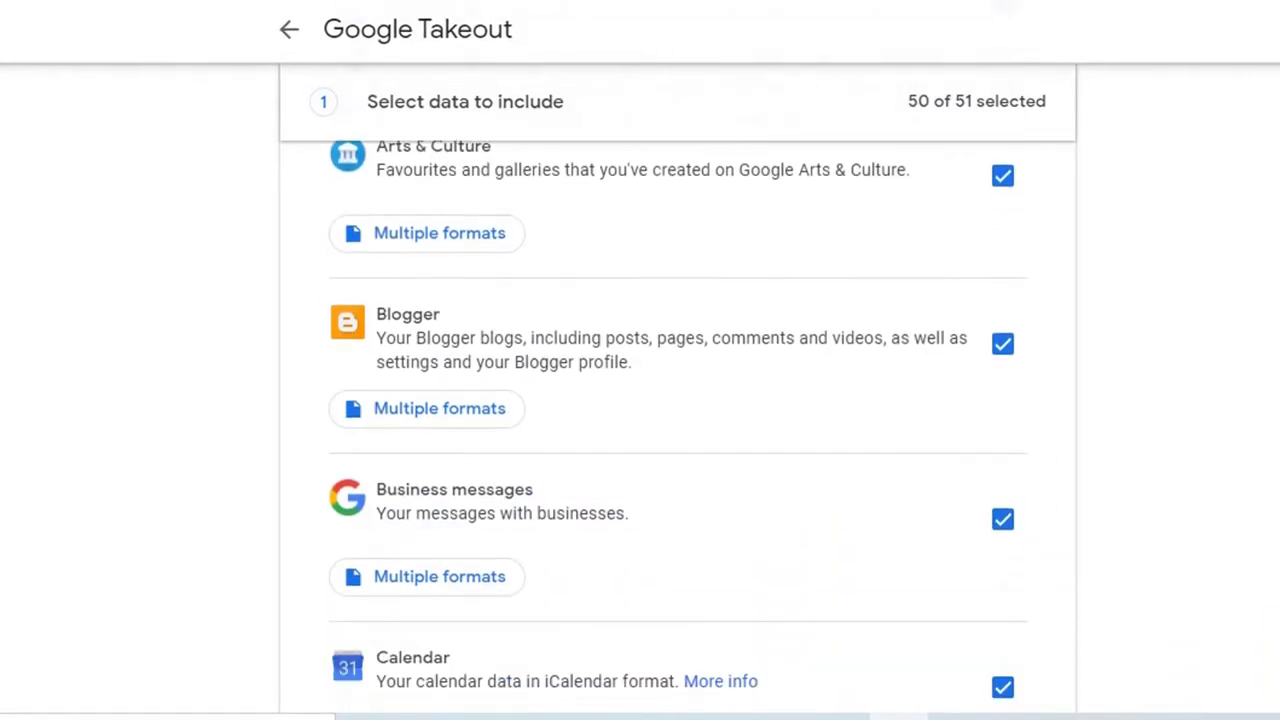
scroll(678, 420, down, 4)
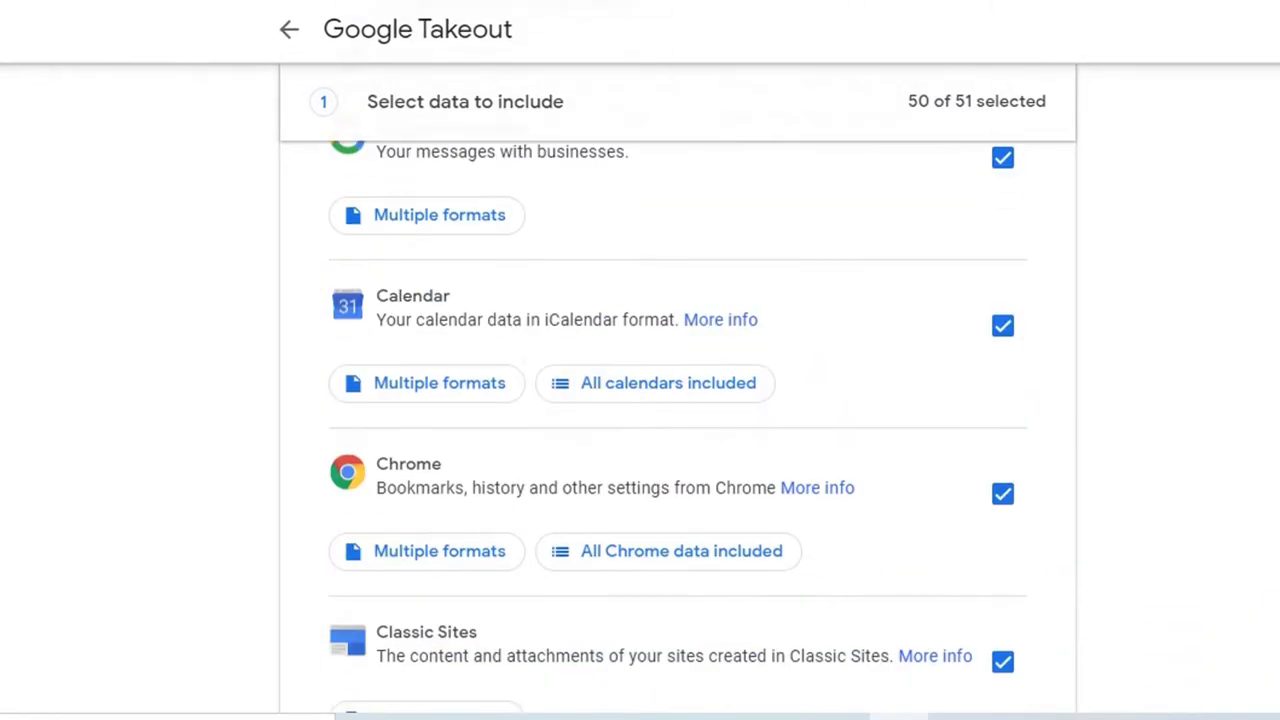
scroll(678, 420, down, 4)
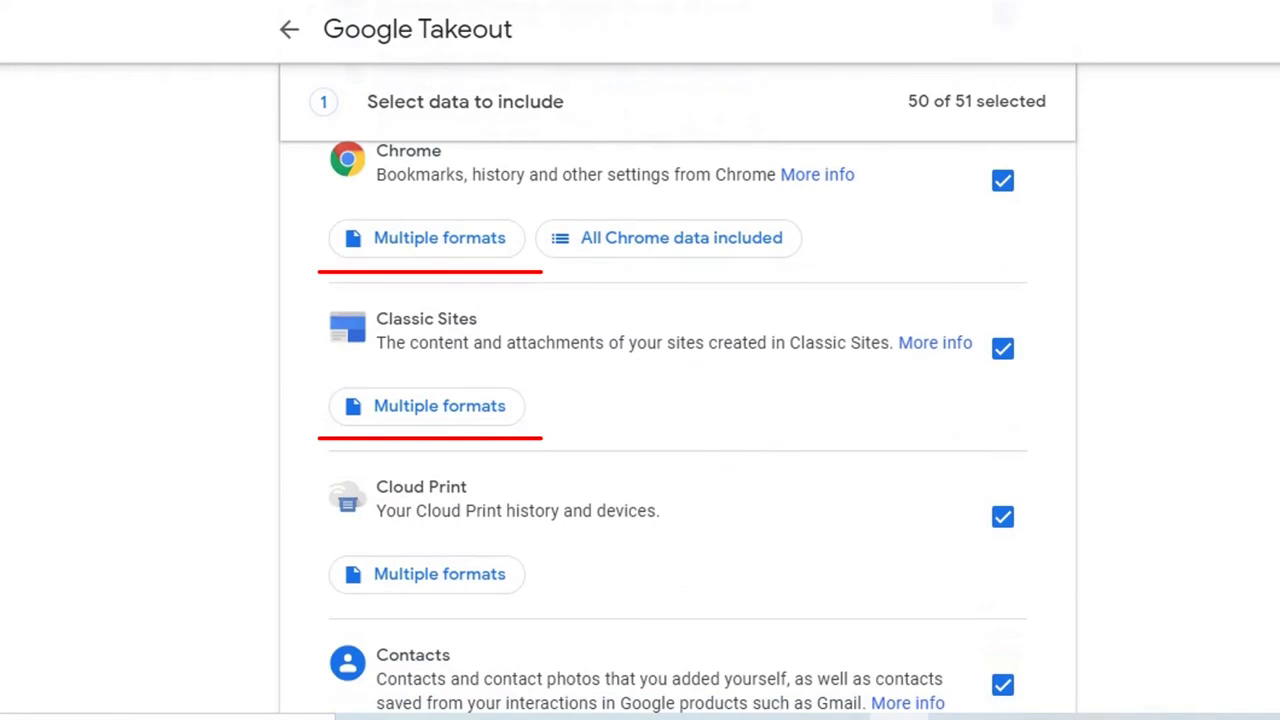
scroll(678, 420, down, 2)
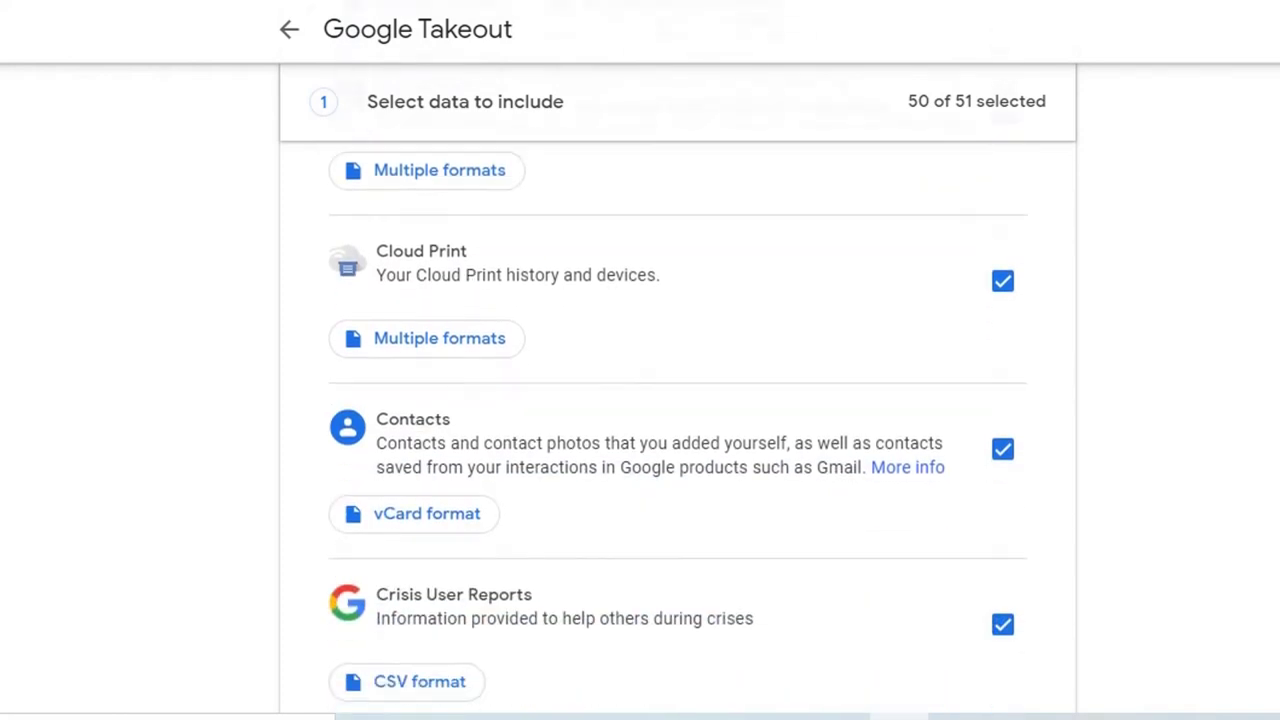
scroll(678, 427, down, 2)
scroll(678, 420, down, 2)
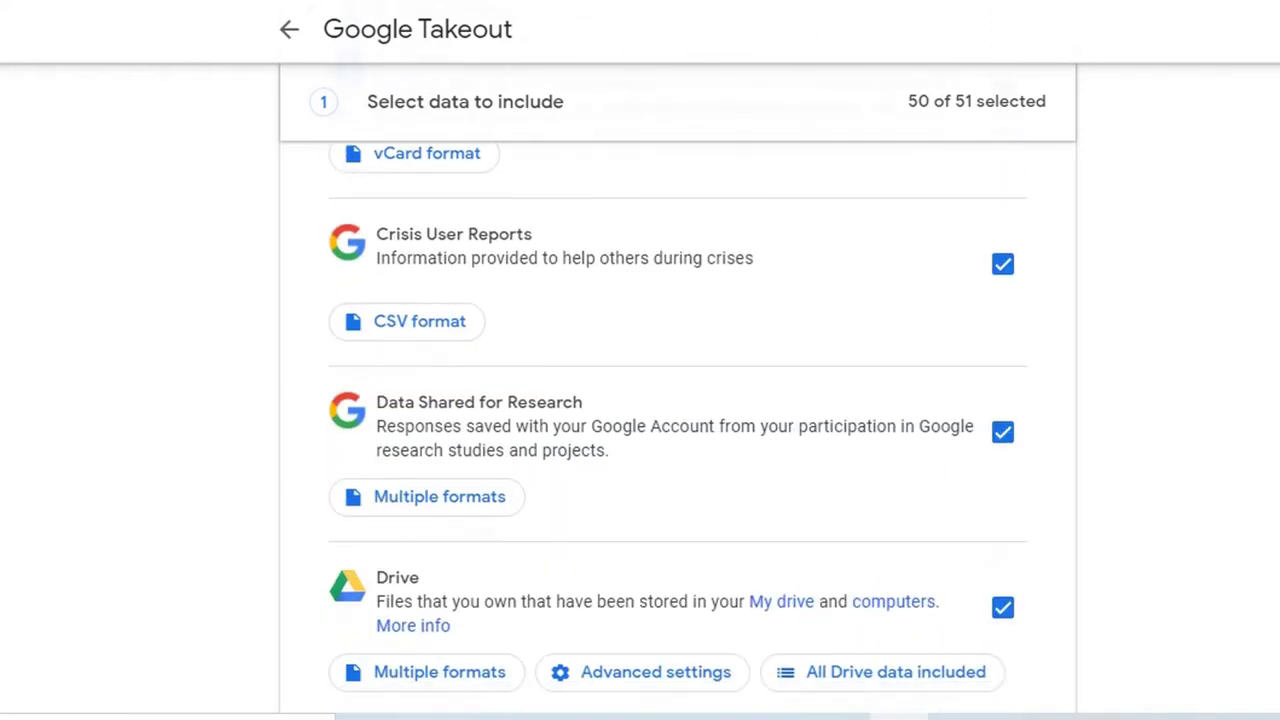
scroll(678, 420, down, 2)
scroll(678, 420, down, 2)
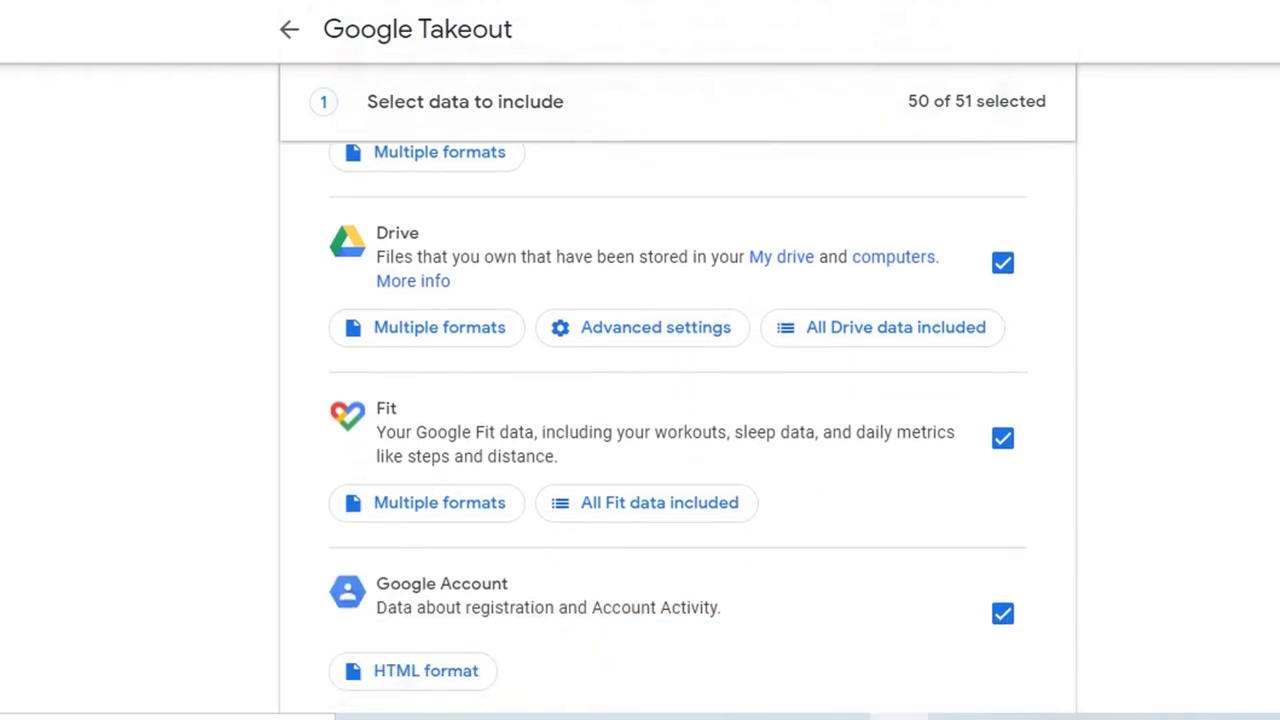
scroll(678, 420, down, 2)
scroll(678, 420, down, 4)
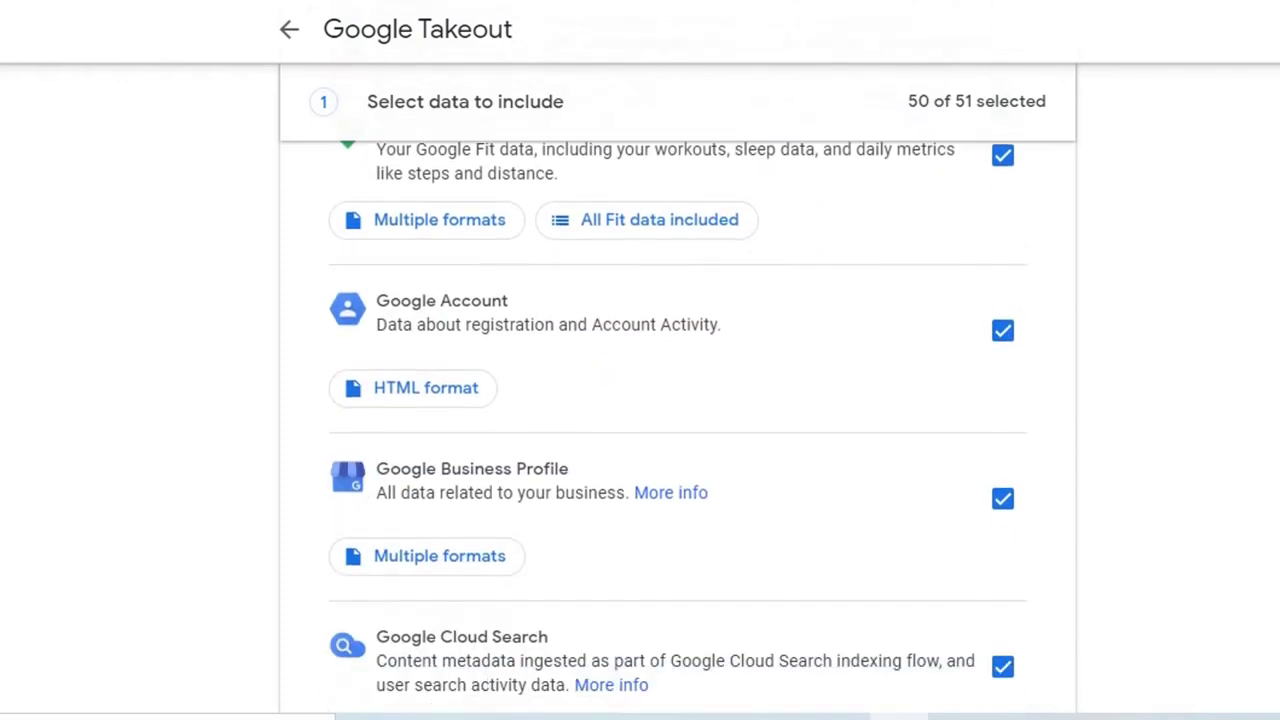
scroll(678, 420, down, 3)
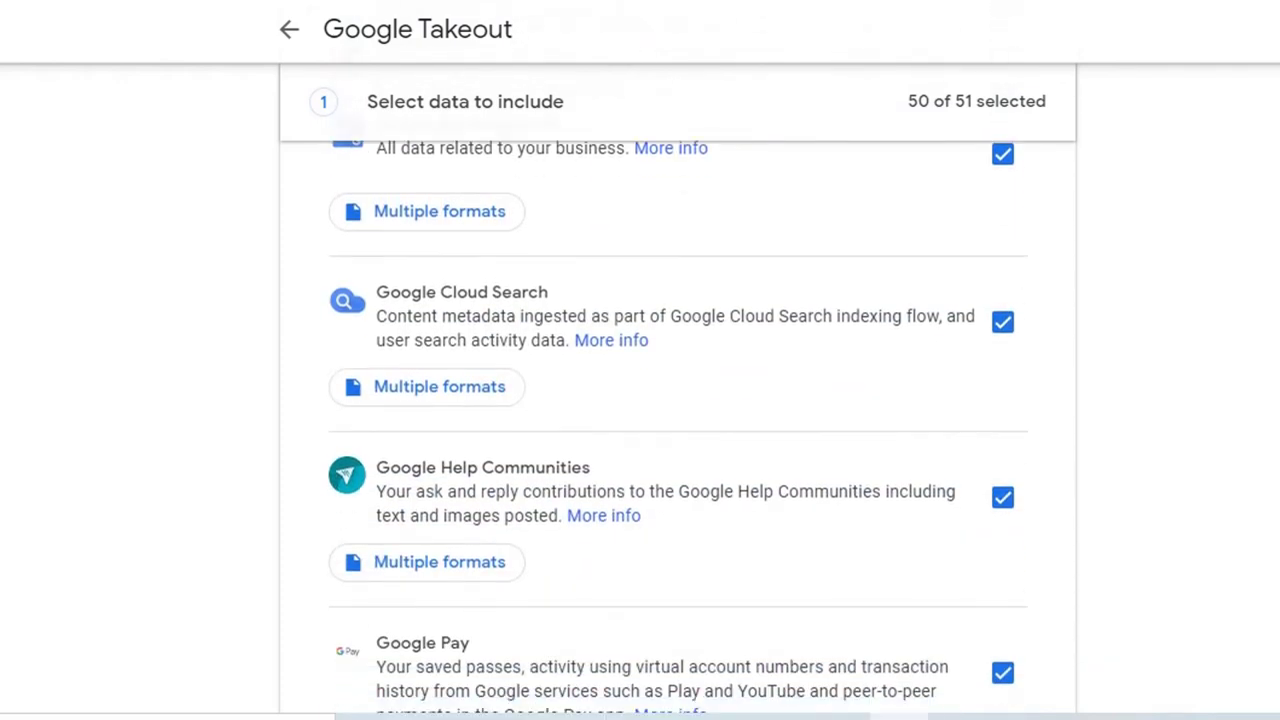
scroll(678, 420, down, 2)
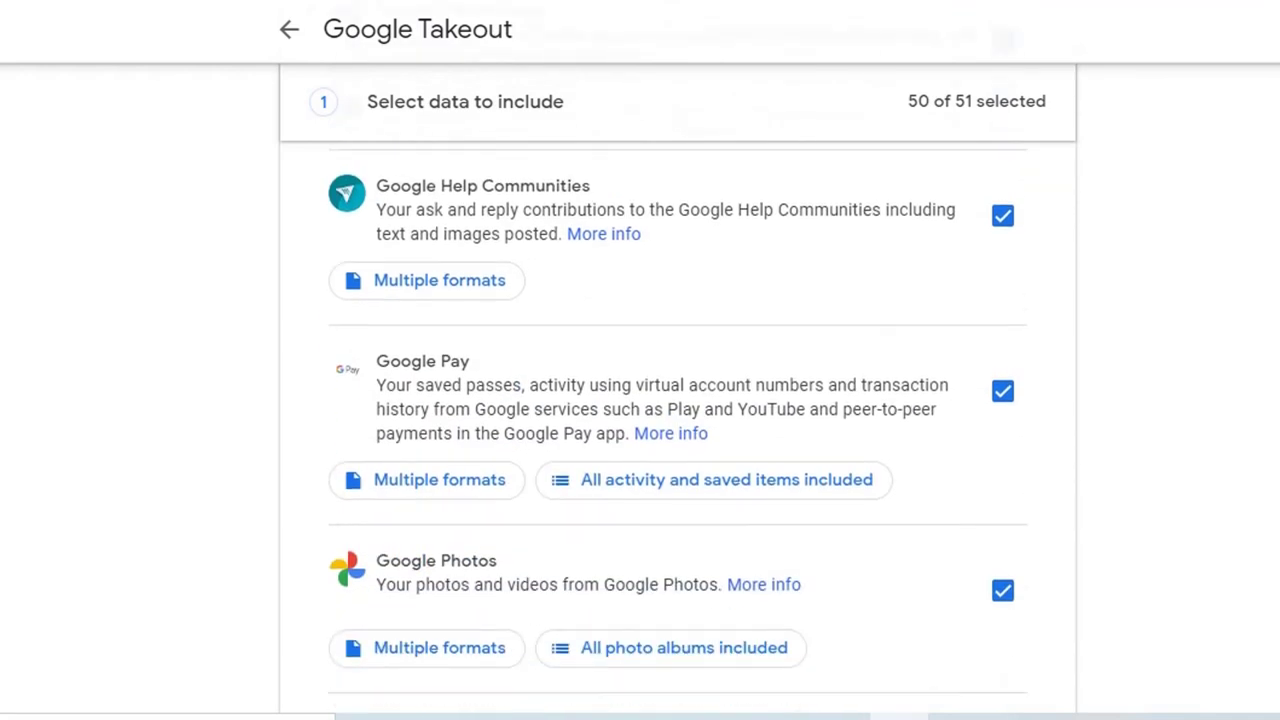
scroll(678, 420, down, 2)
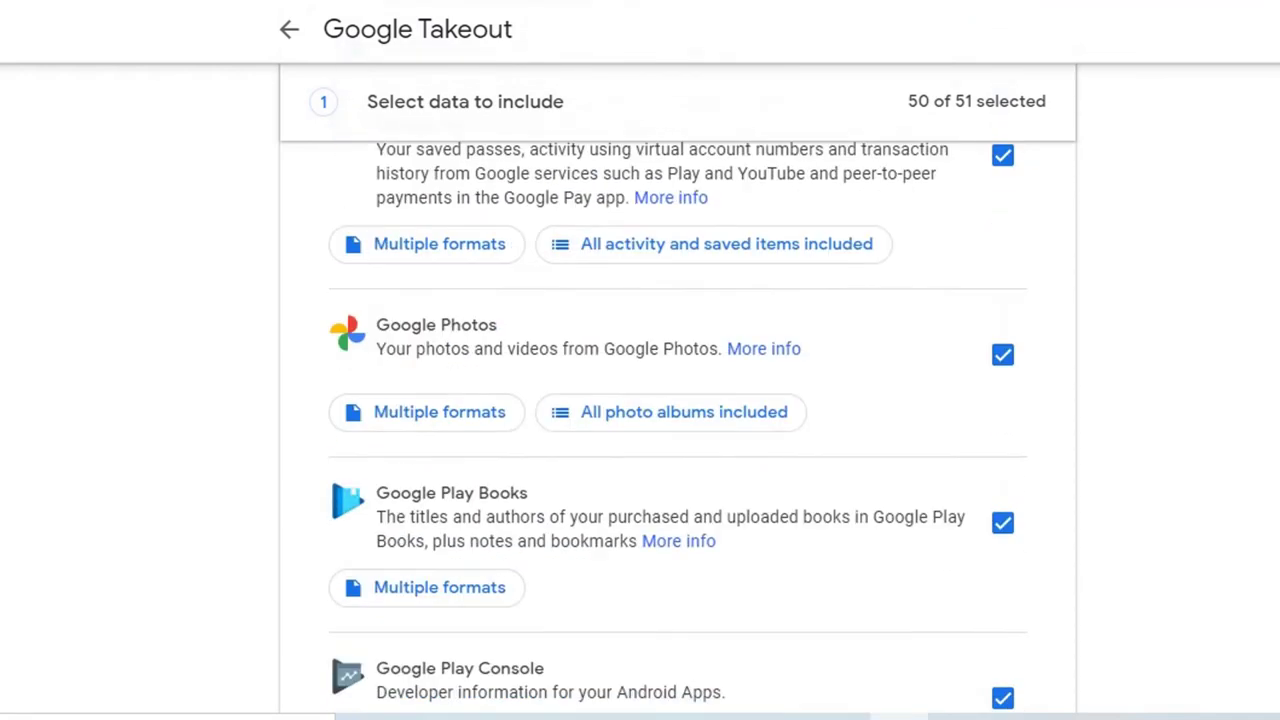
scroll(678, 420, down, 2)
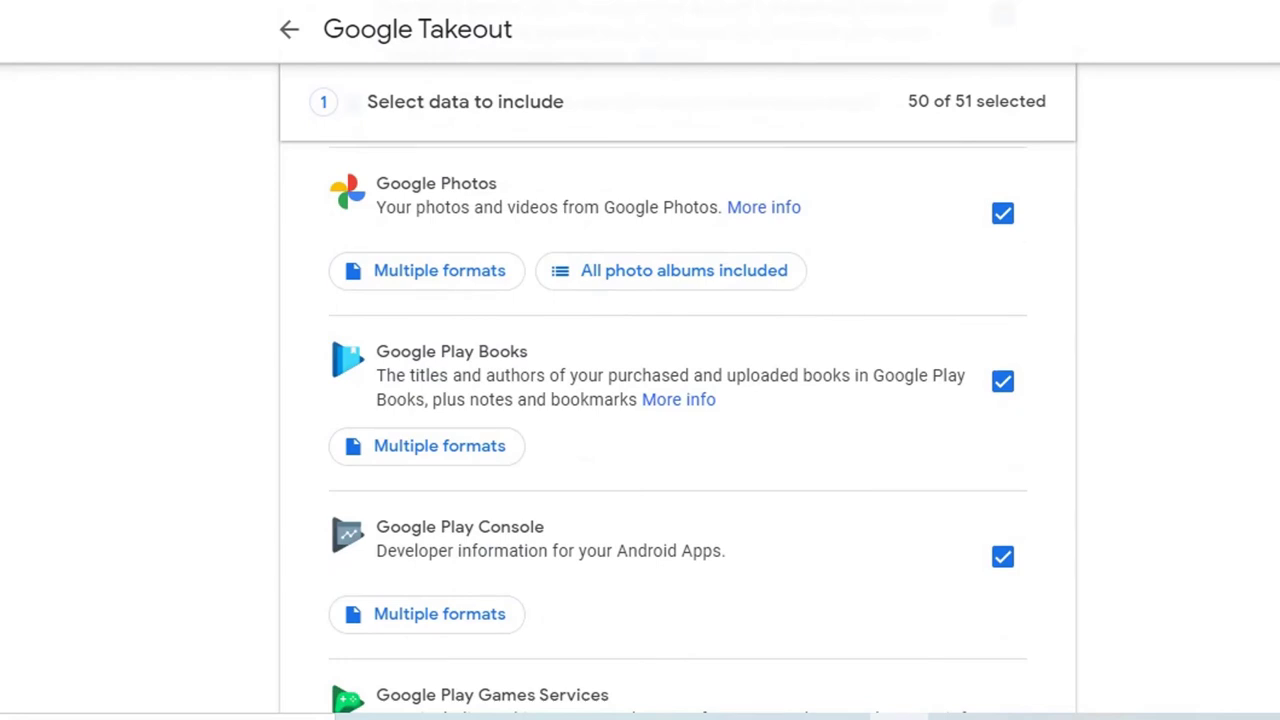
scroll(678, 420, down, 3)
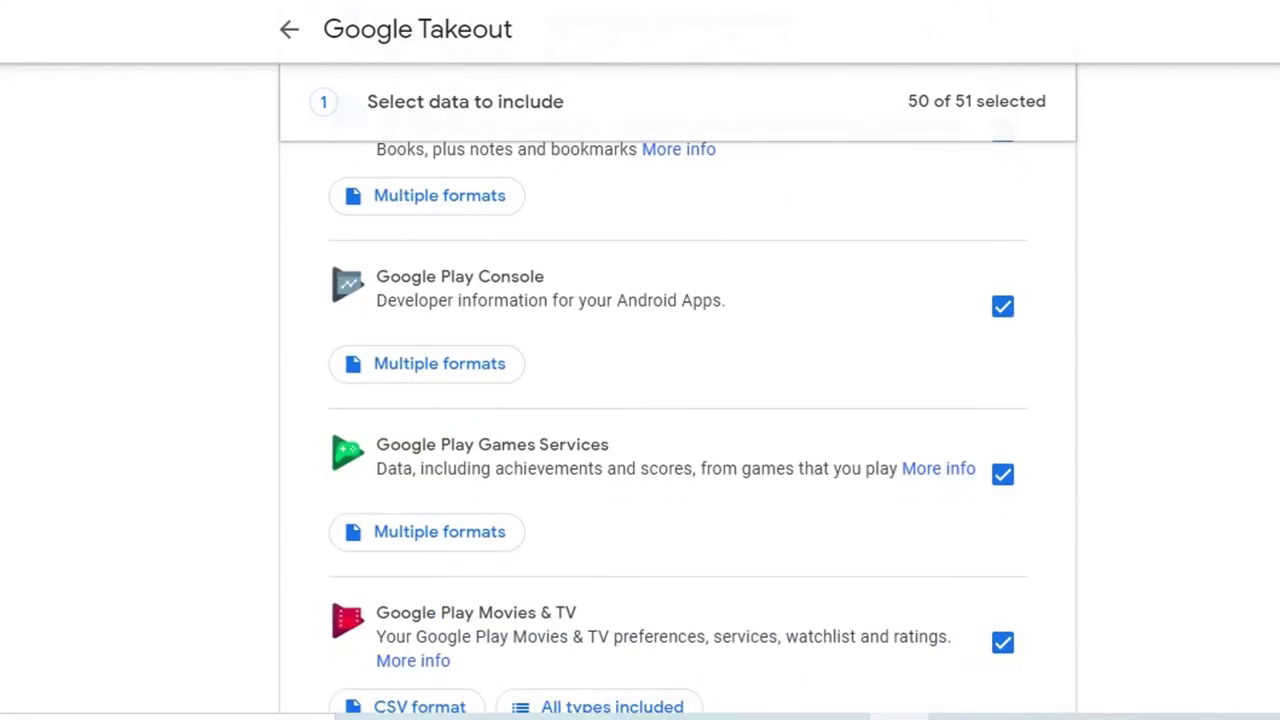
scroll(678, 420, down, 3)
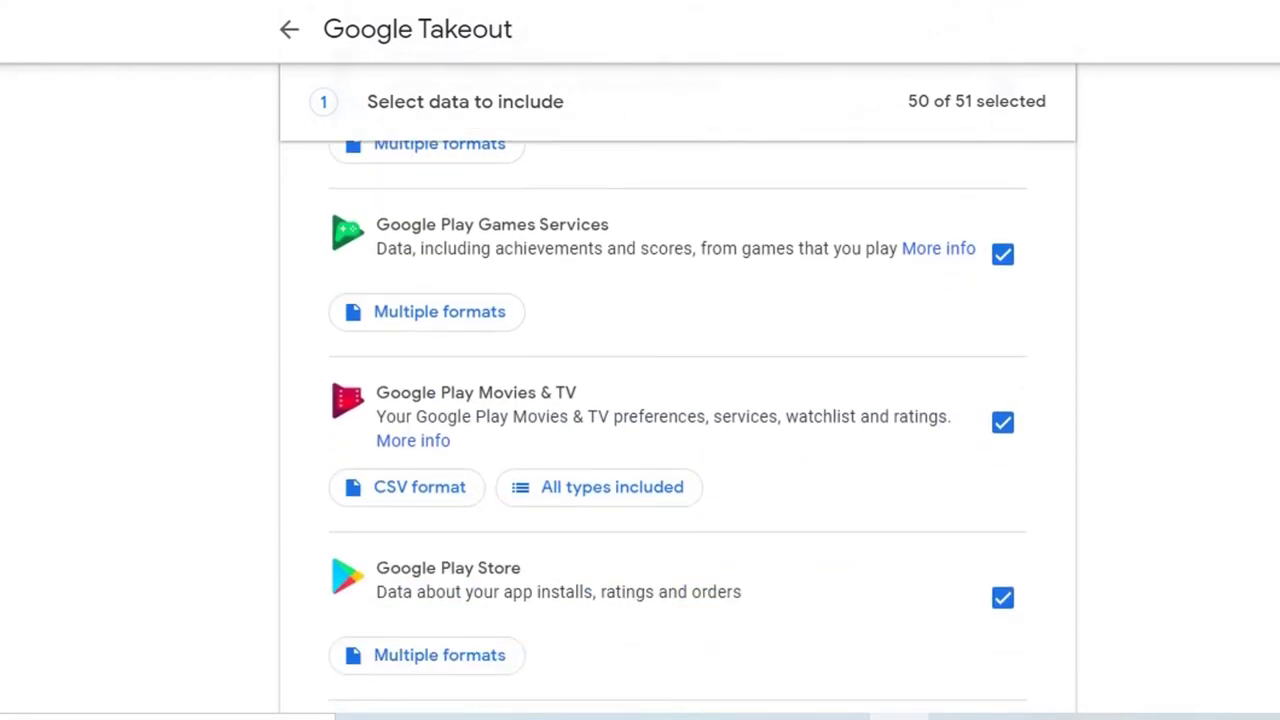
scroll(678, 420, down, 3)
scroll(678, 420, down, 2)
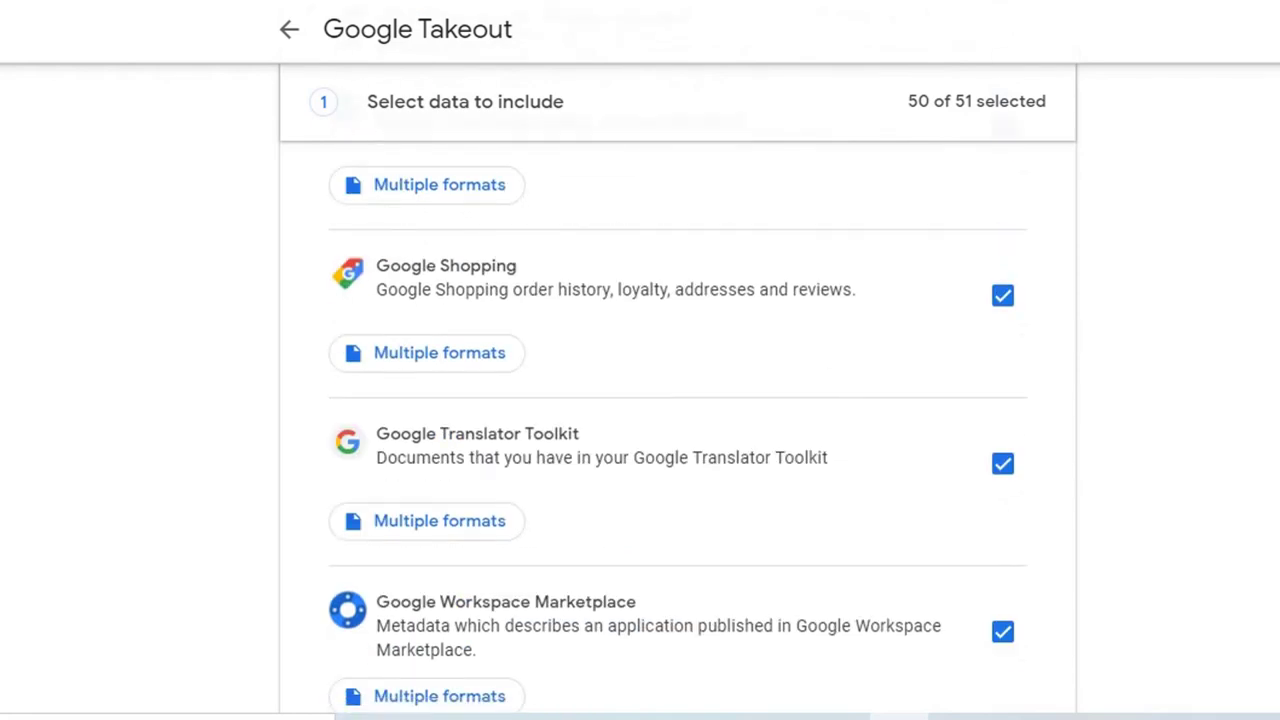
scroll(678, 420, down, 2)
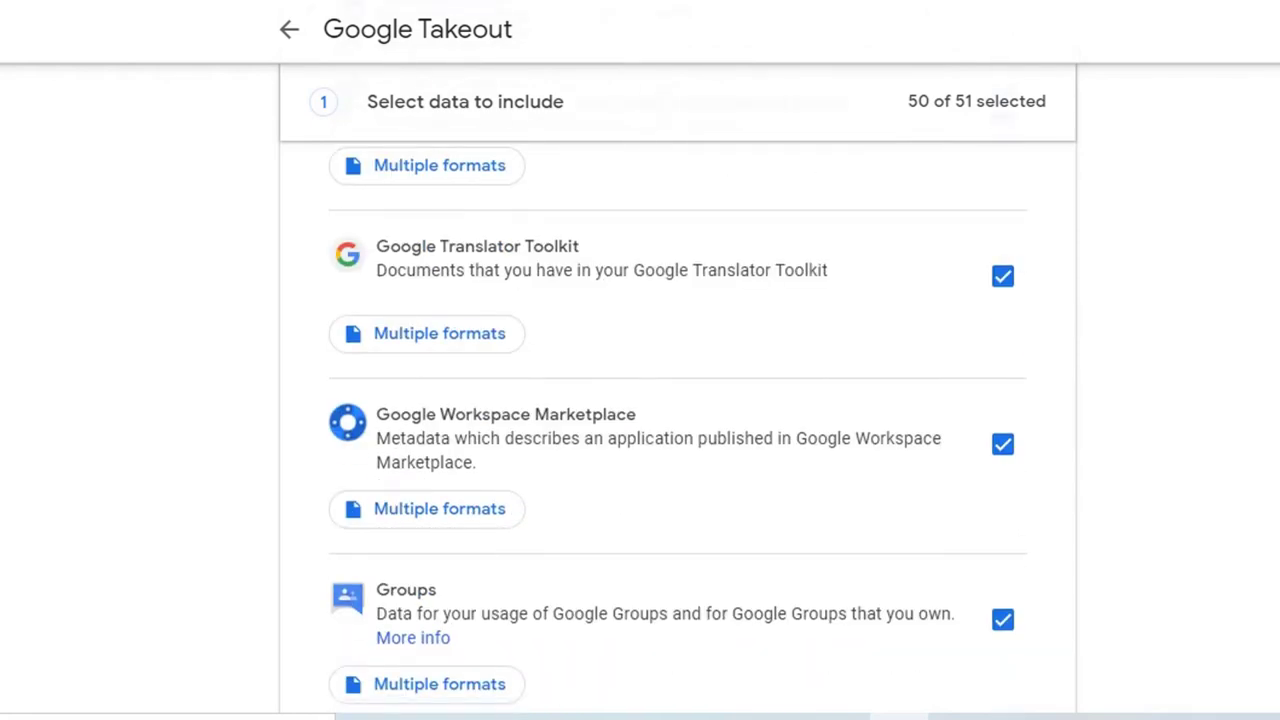
scroll(678, 420, down, 2)
scroll(678, 420, down, 4)
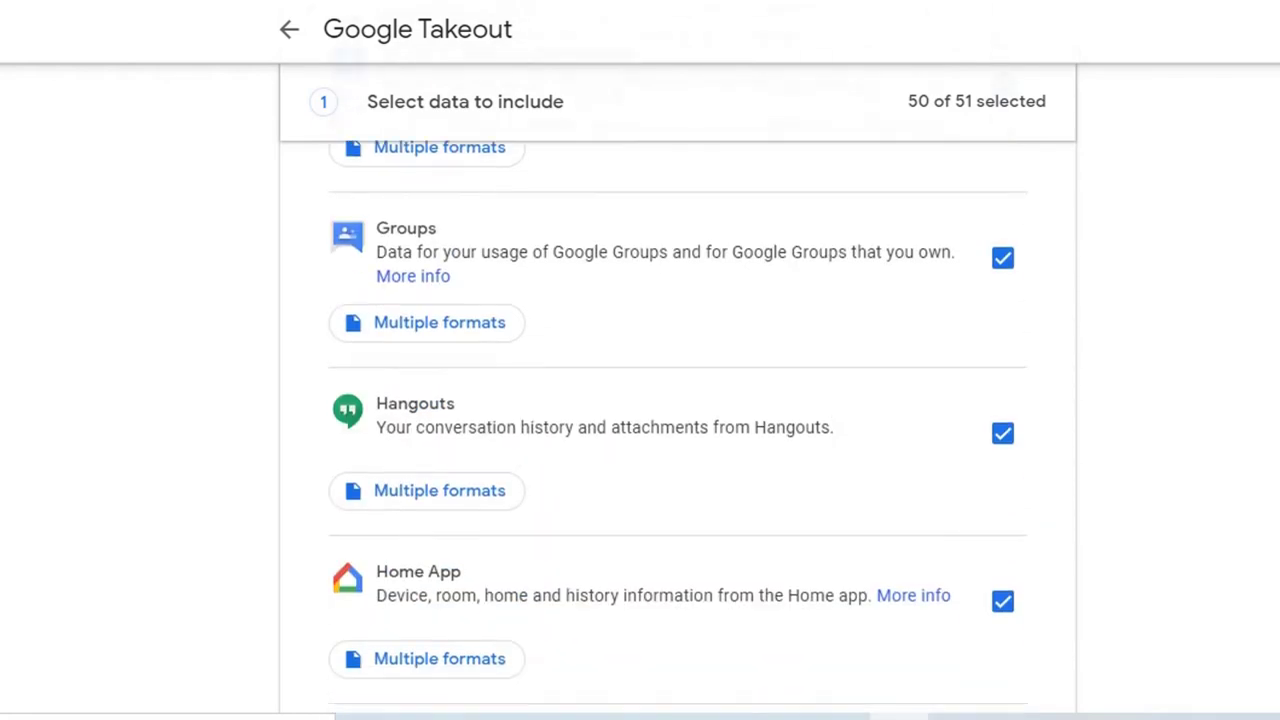
scroll(678, 420, down, 2)
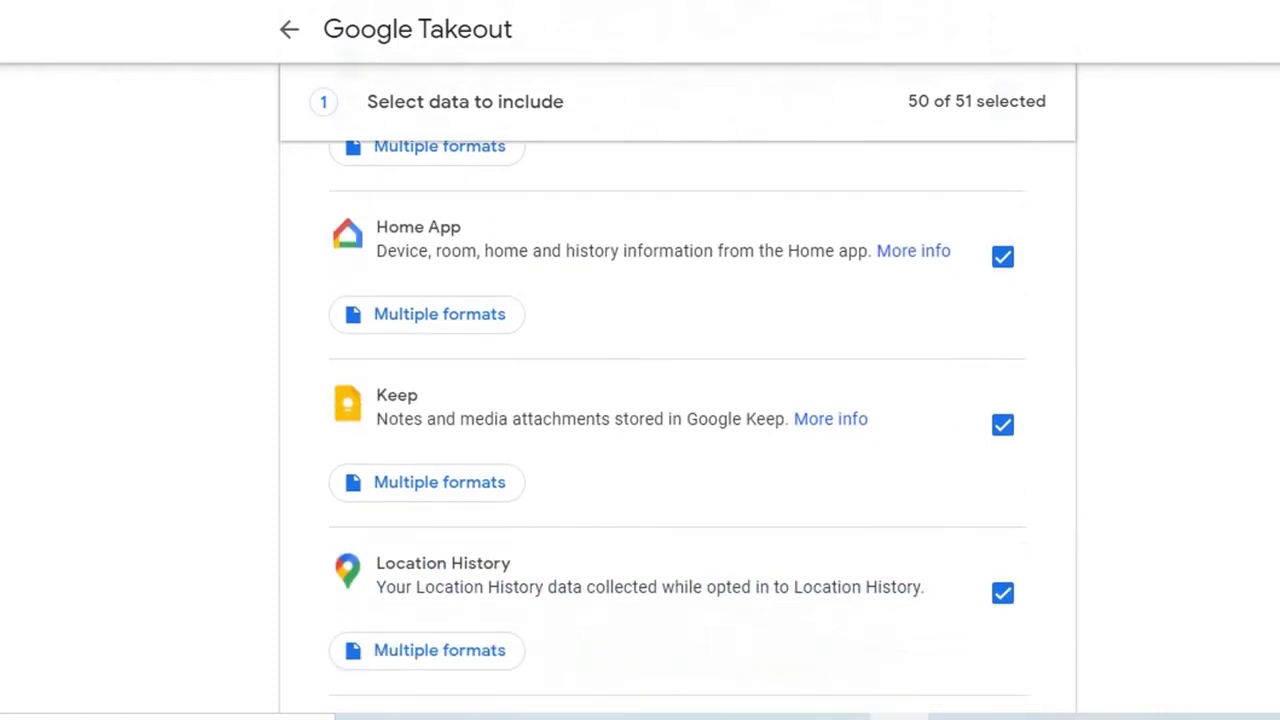
scroll(678, 420, down, 2)
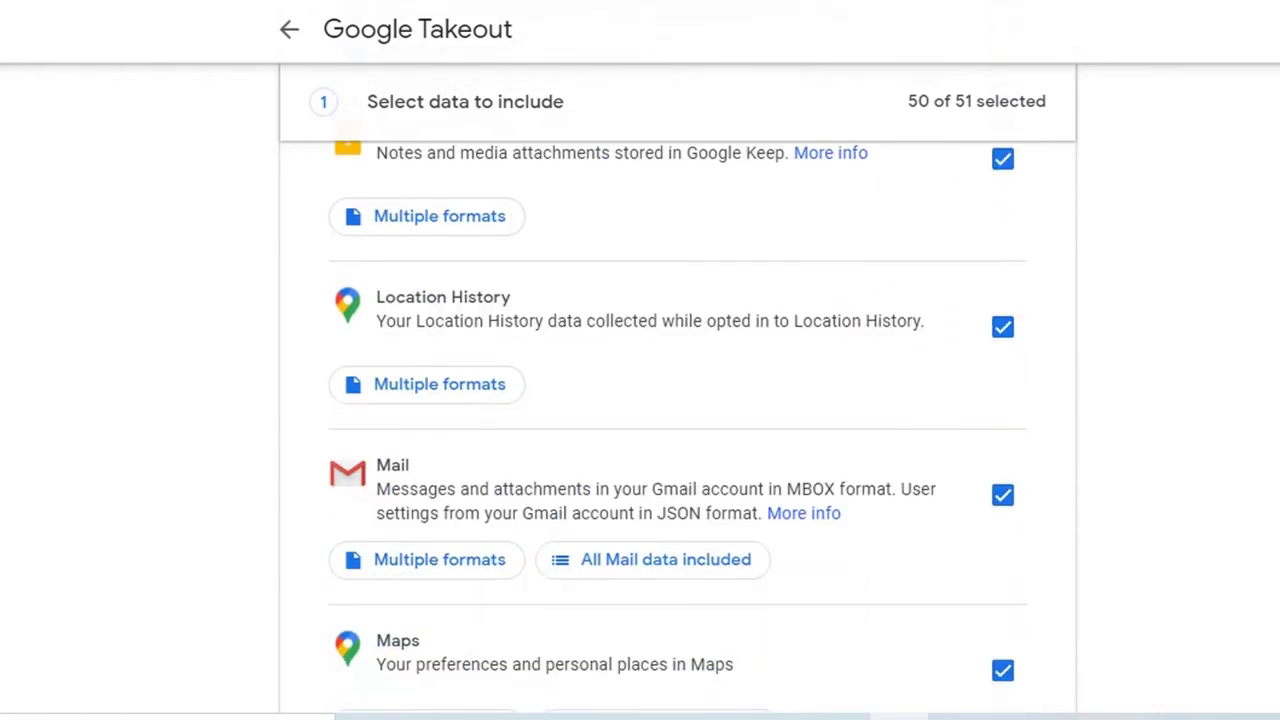
scroll(678, 420, down, 2)
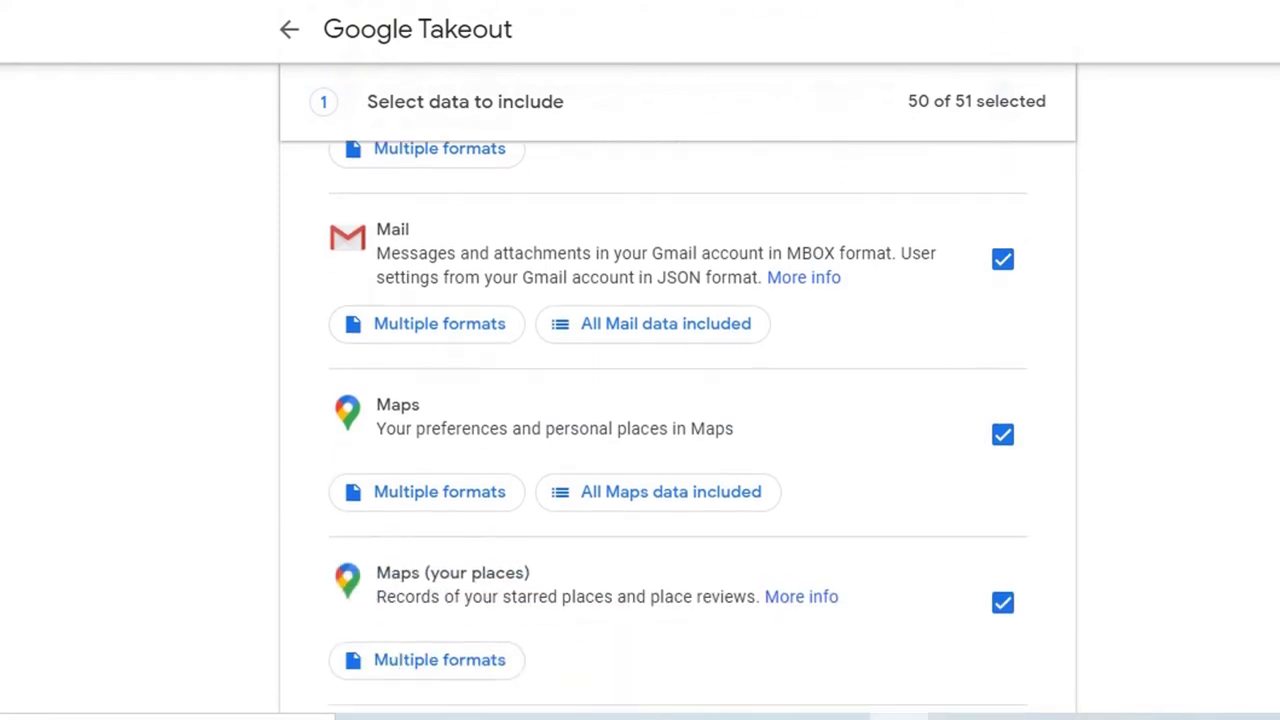
scroll(678, 420, down, 3)
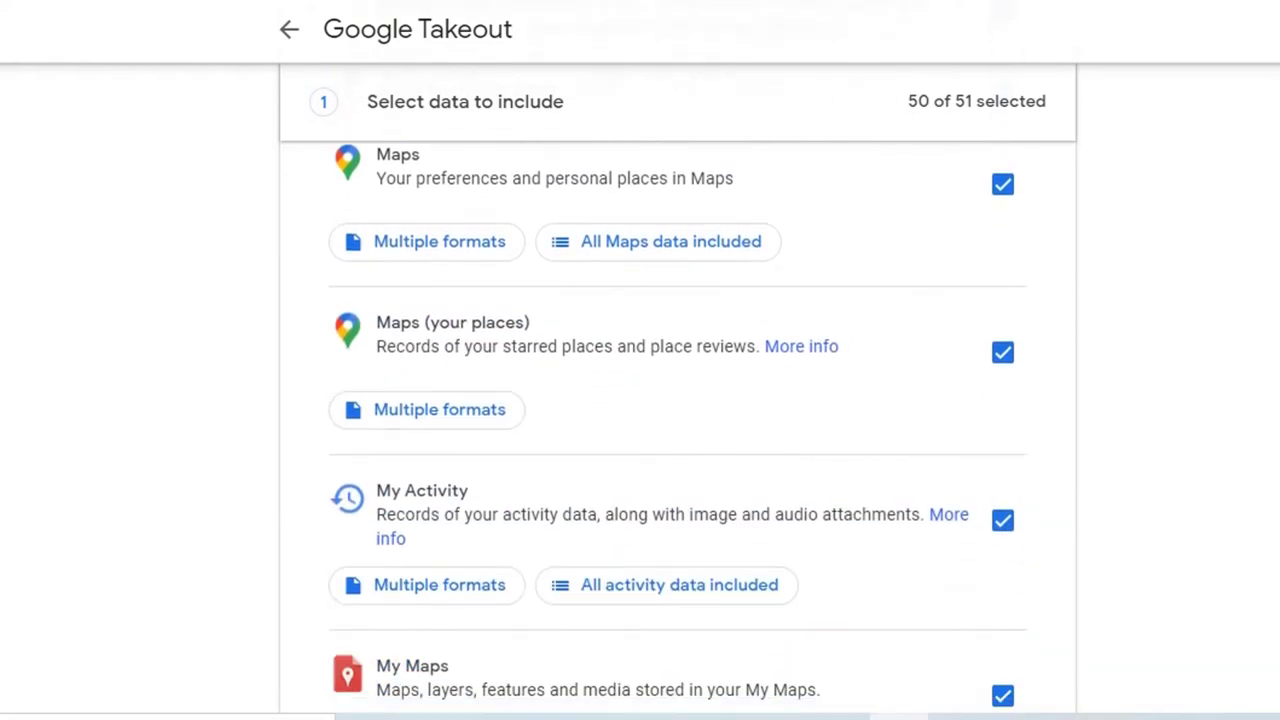
scroll(678, 420, down, 2)
scroll(678, 436, down, 3)
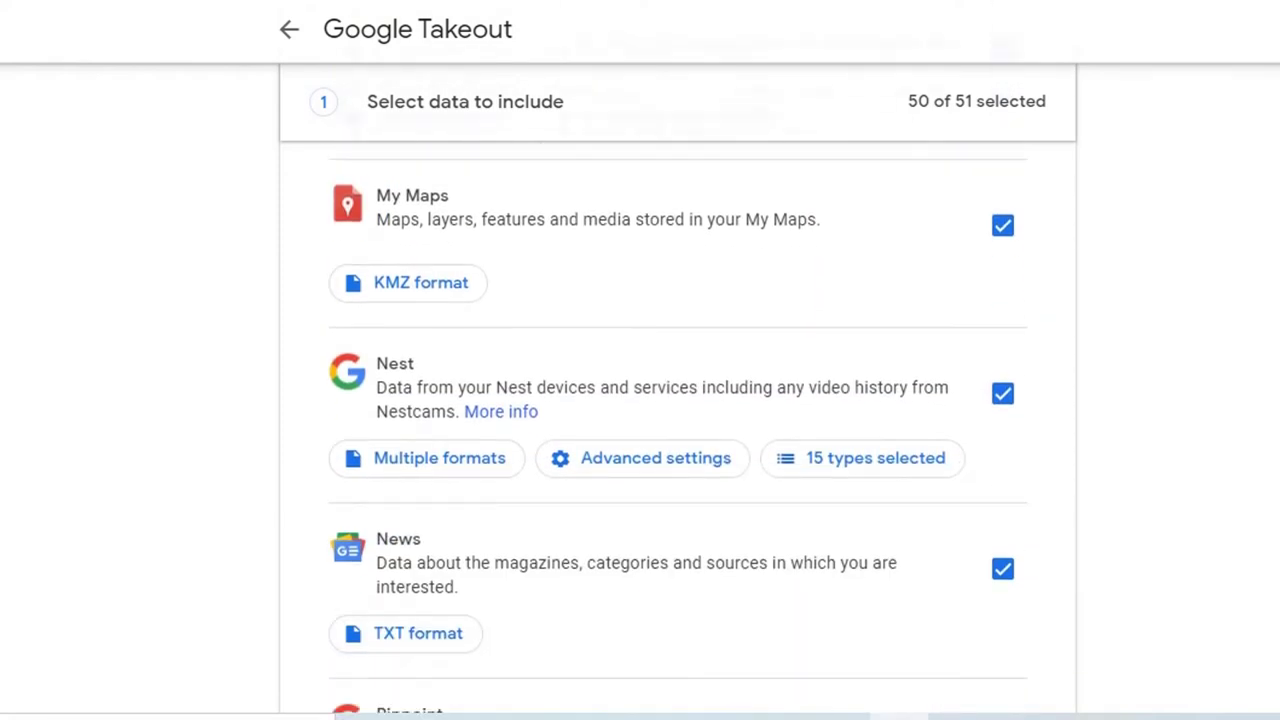
scroll(678, 420, down, 2)
scroll(678, 420, down, 2)
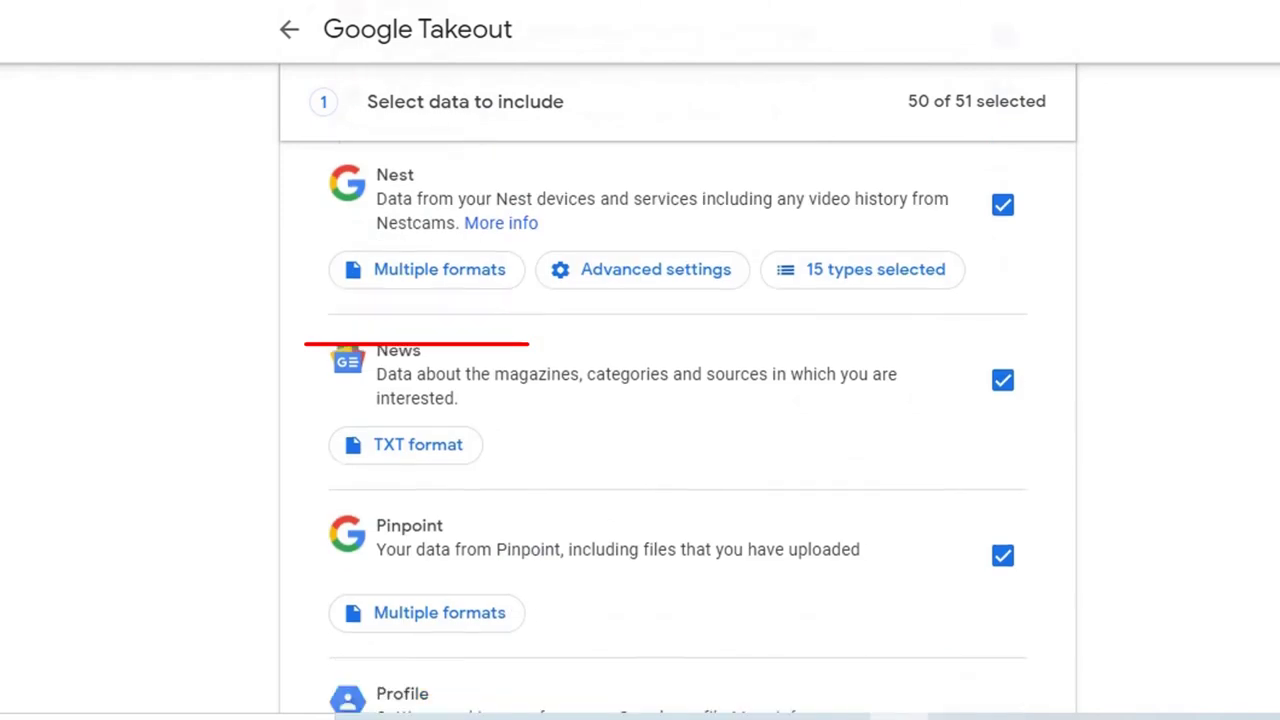
scroll(678, 420, down, 2)
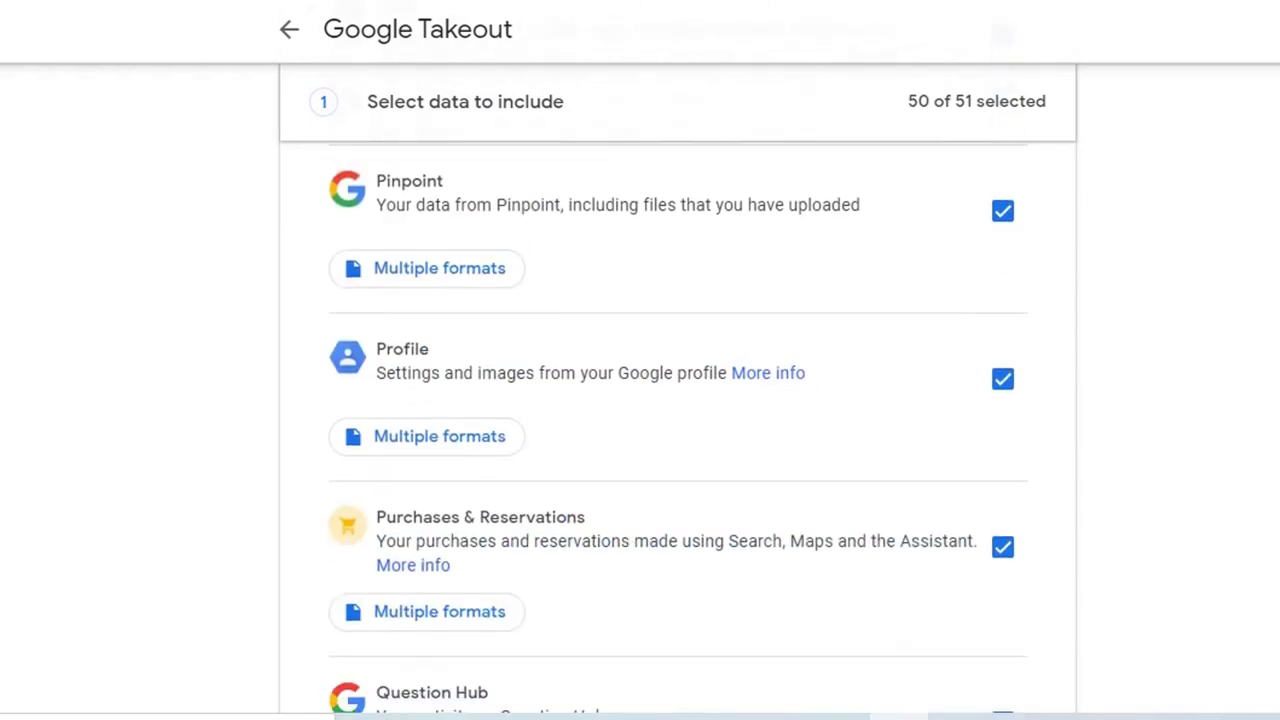
scroll(678, 420, down, 2)
scroll(678, 420, down, 5)
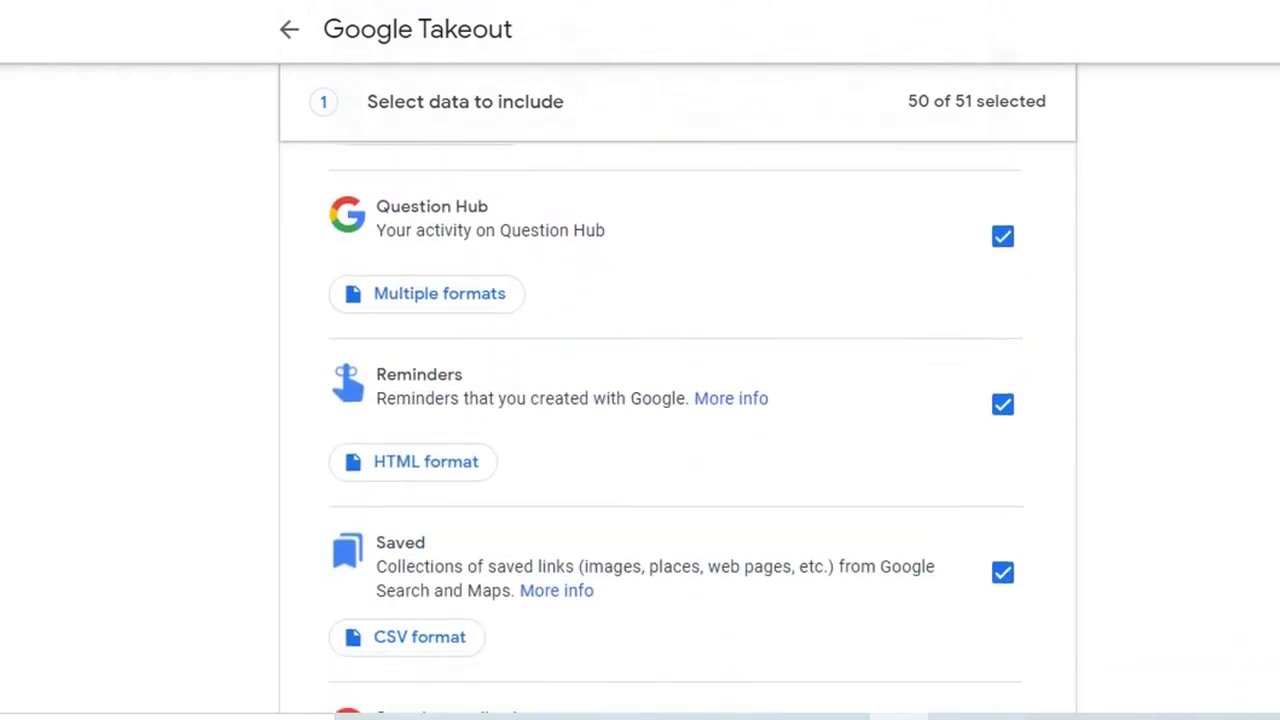
scroll(678, 420, down, 4)
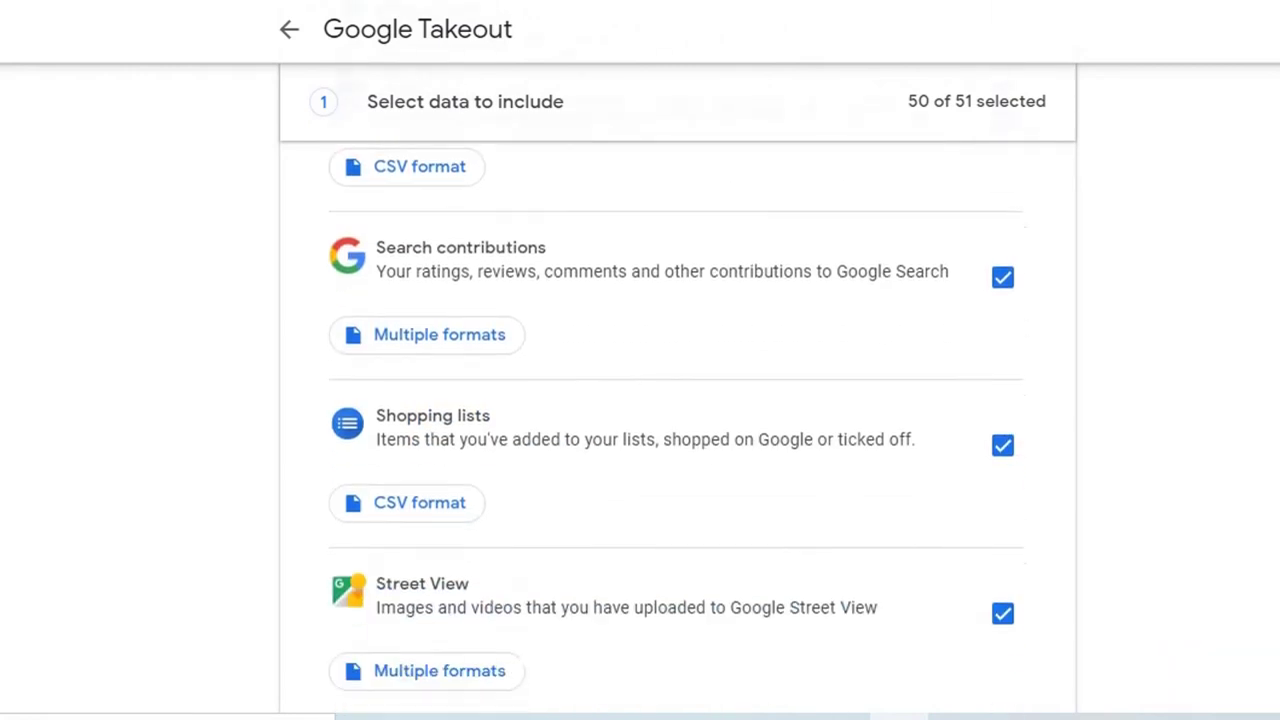
scroll(678, 420, down, 3)
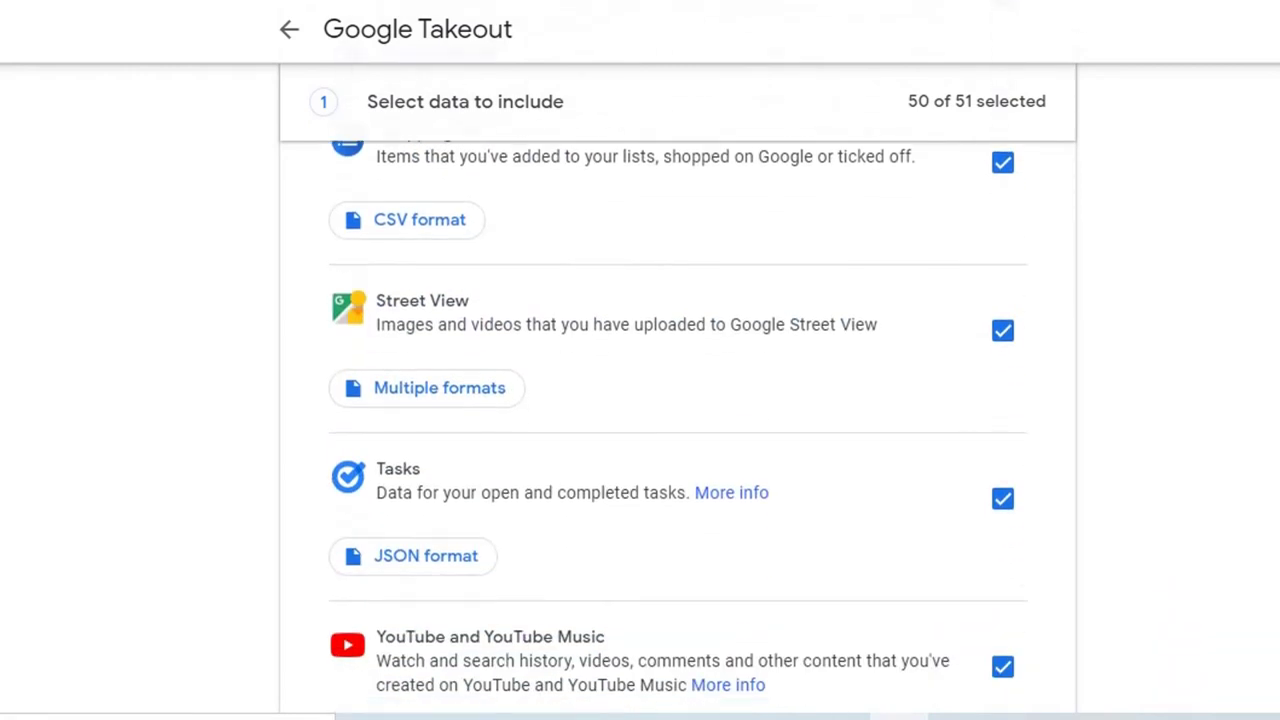
scroll(678, 420, down, 1)
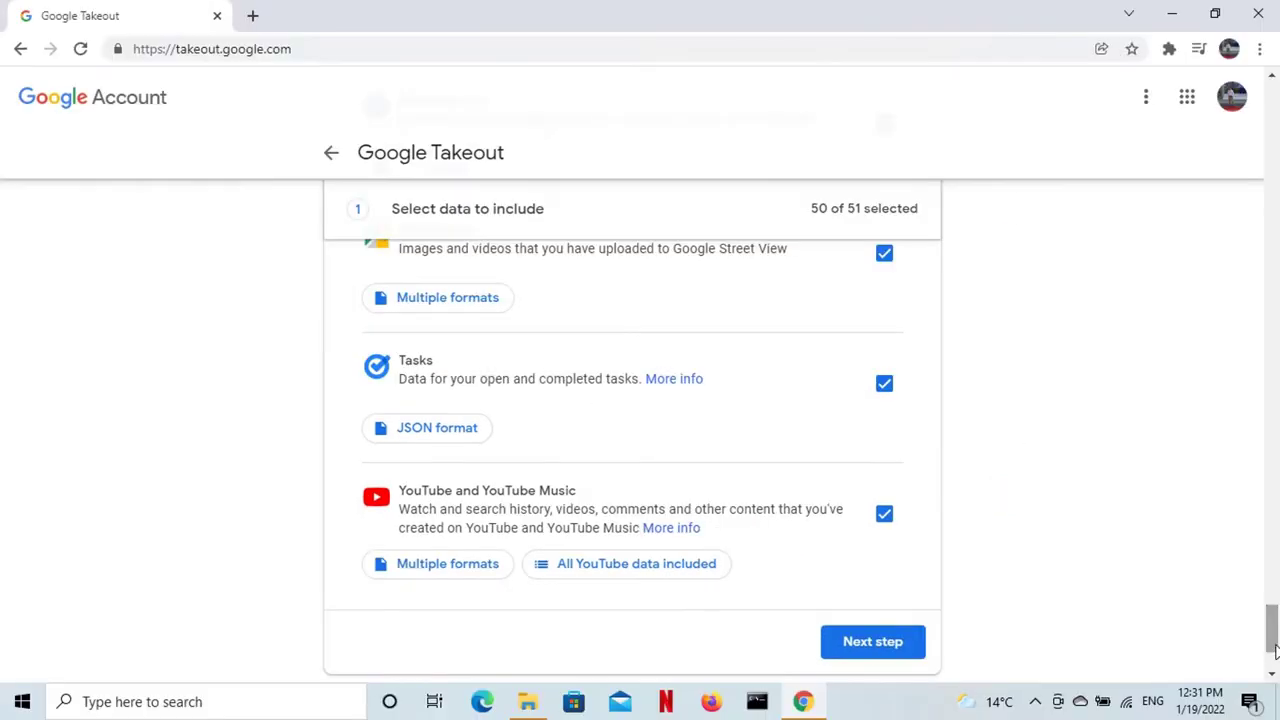
drag(1275, 650, 1274, 655)
scroll(1273, 655, down, 1)
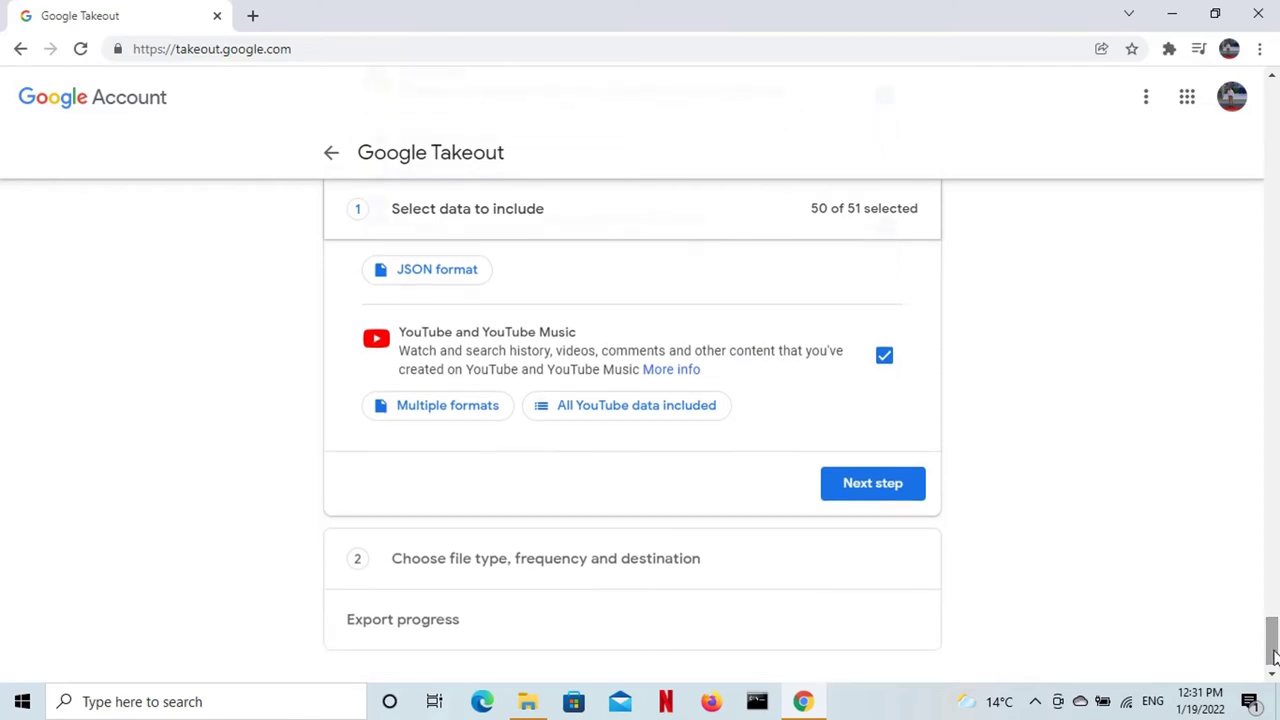
Deselect all products, include only Contacts in the export, and continue to the file type, frequency and destination options
drag(1273, 655, 1231, 100)
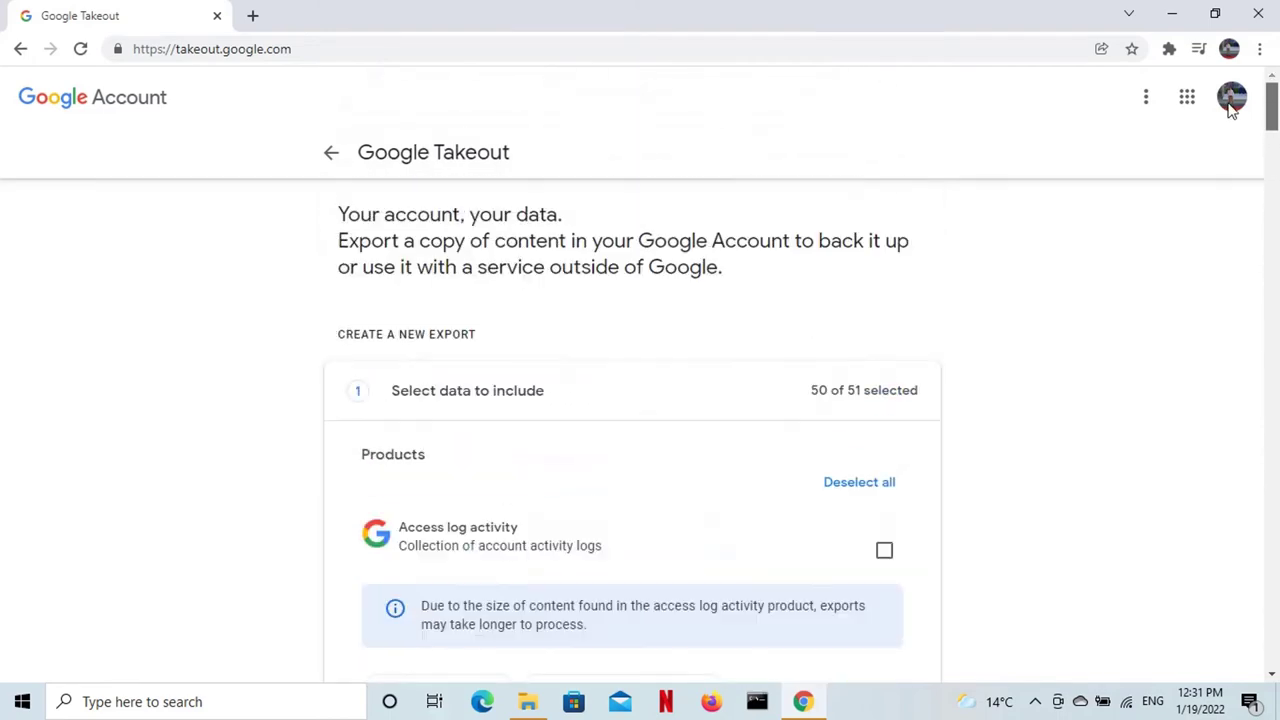
click(845, 488)
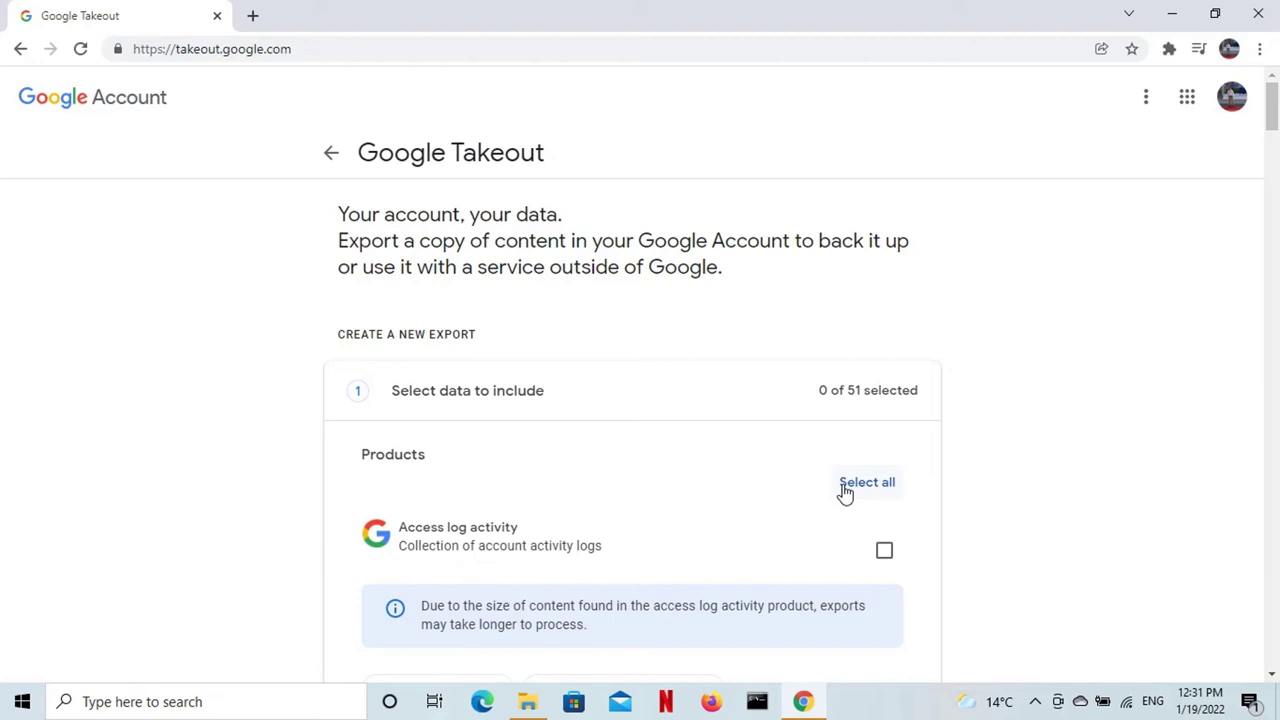
drag(1274, 114, 1274, 236)
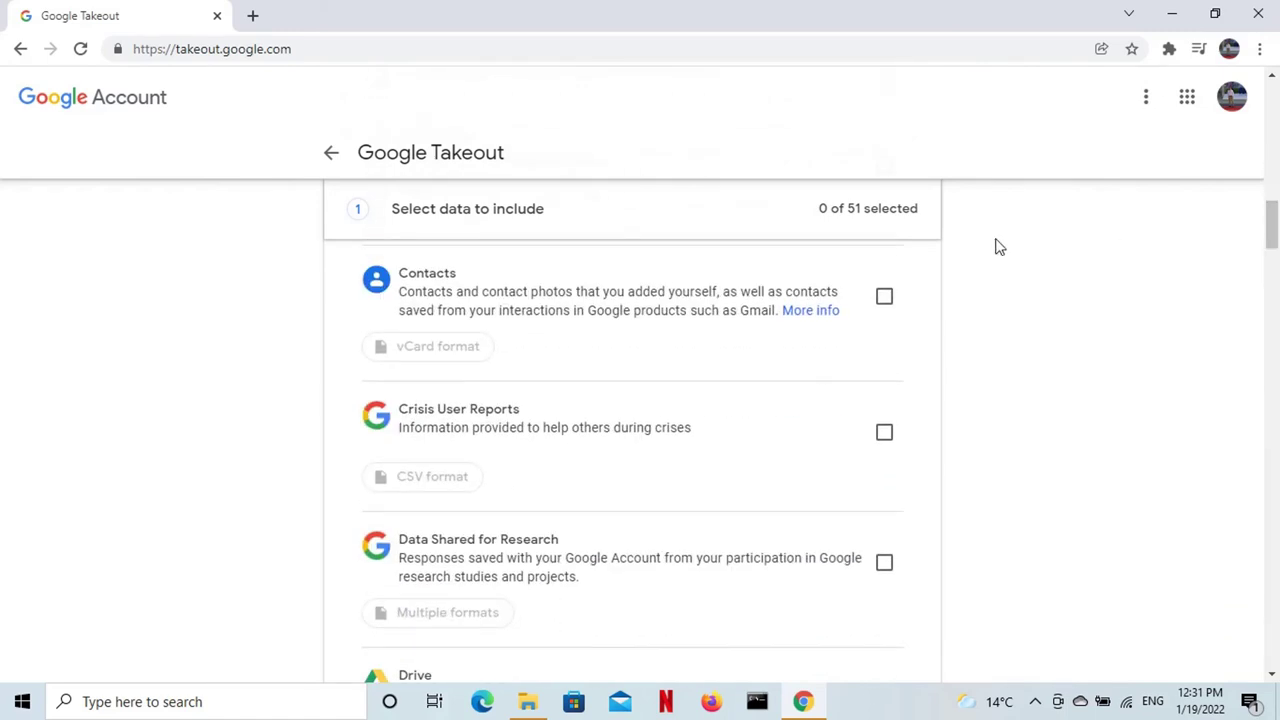
click(889, 303)
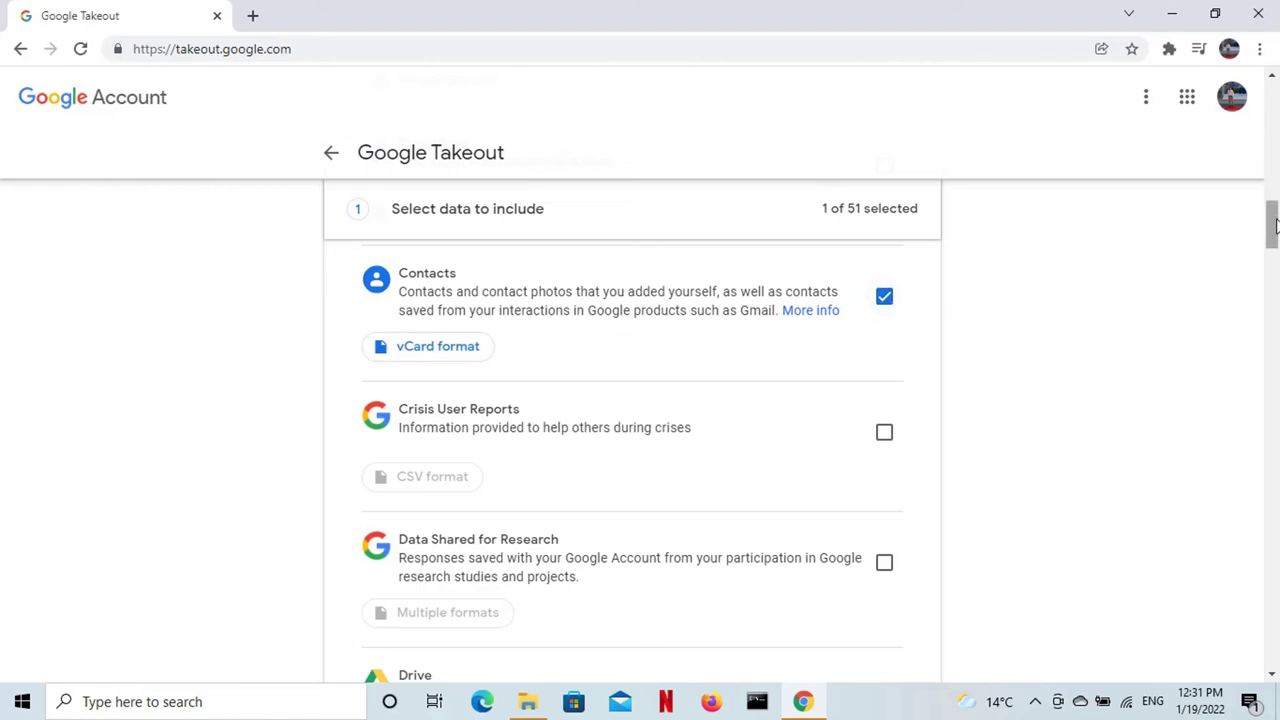
drag(1270, 234, 1276, 637)
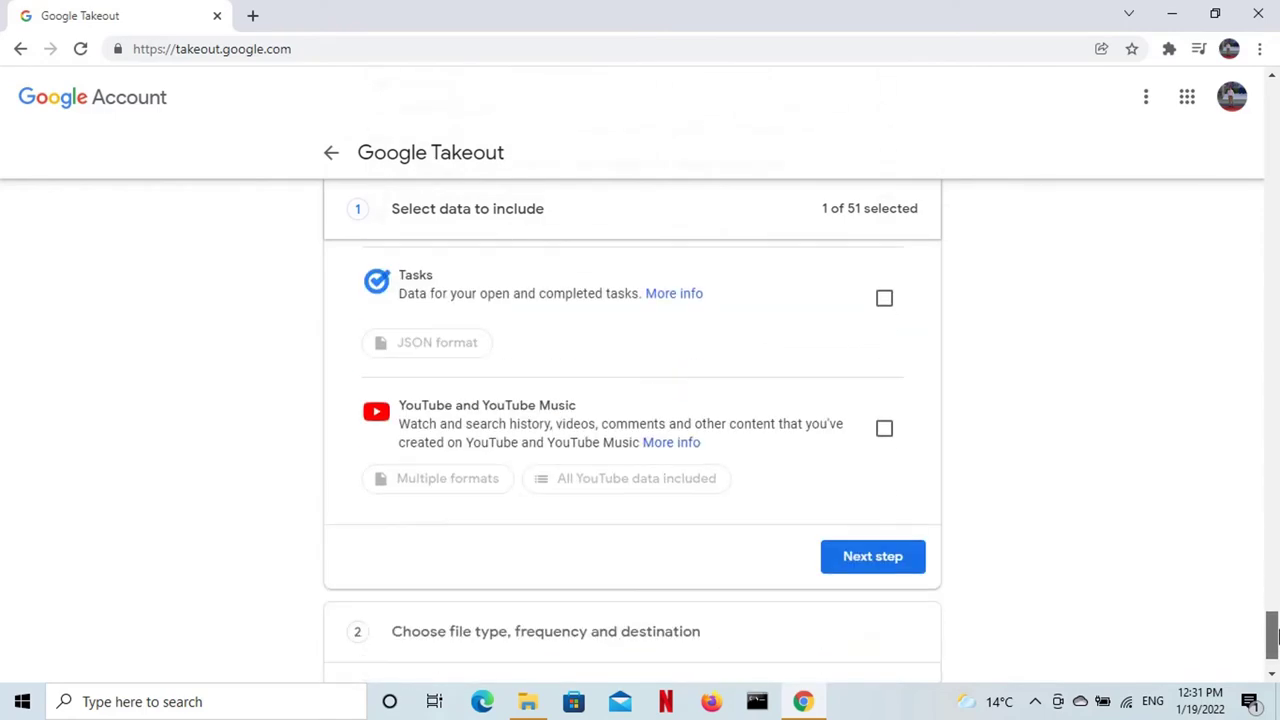
click(857, 566)
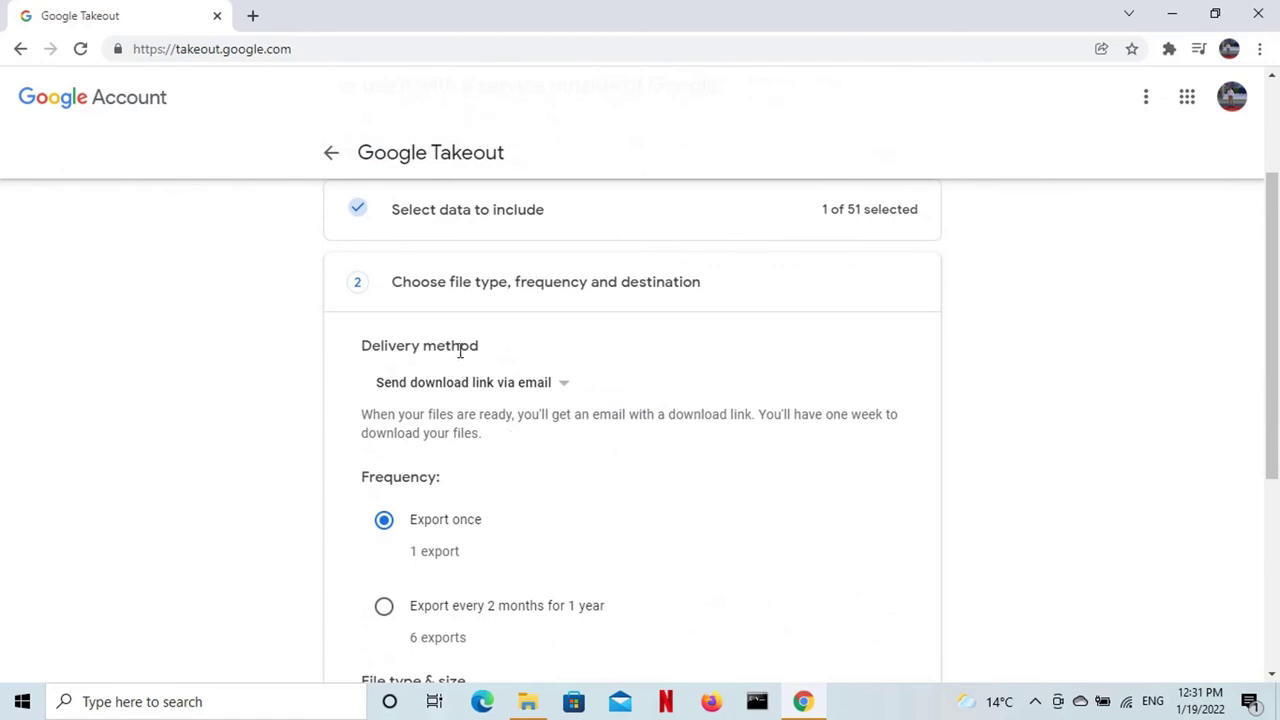
Examine the delivery method, frequency, file type and maximum file size options available for the Contacts export
click(562, 391)
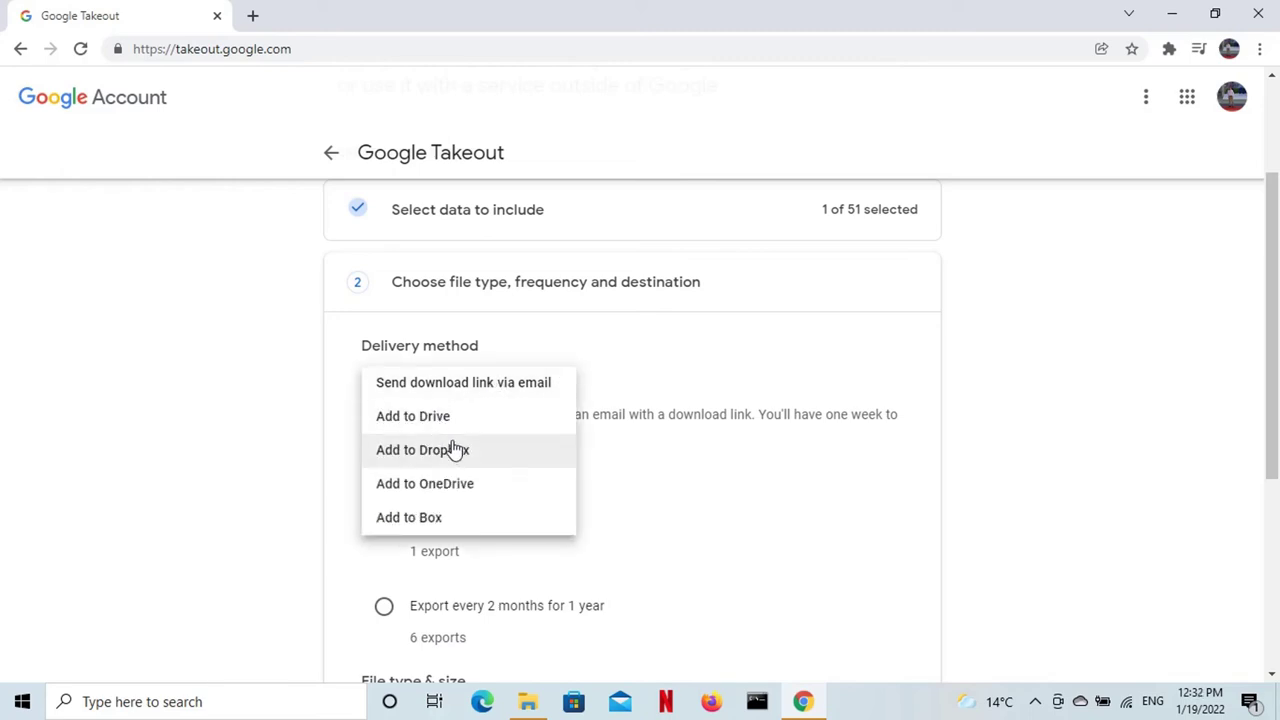
click(738, 348)
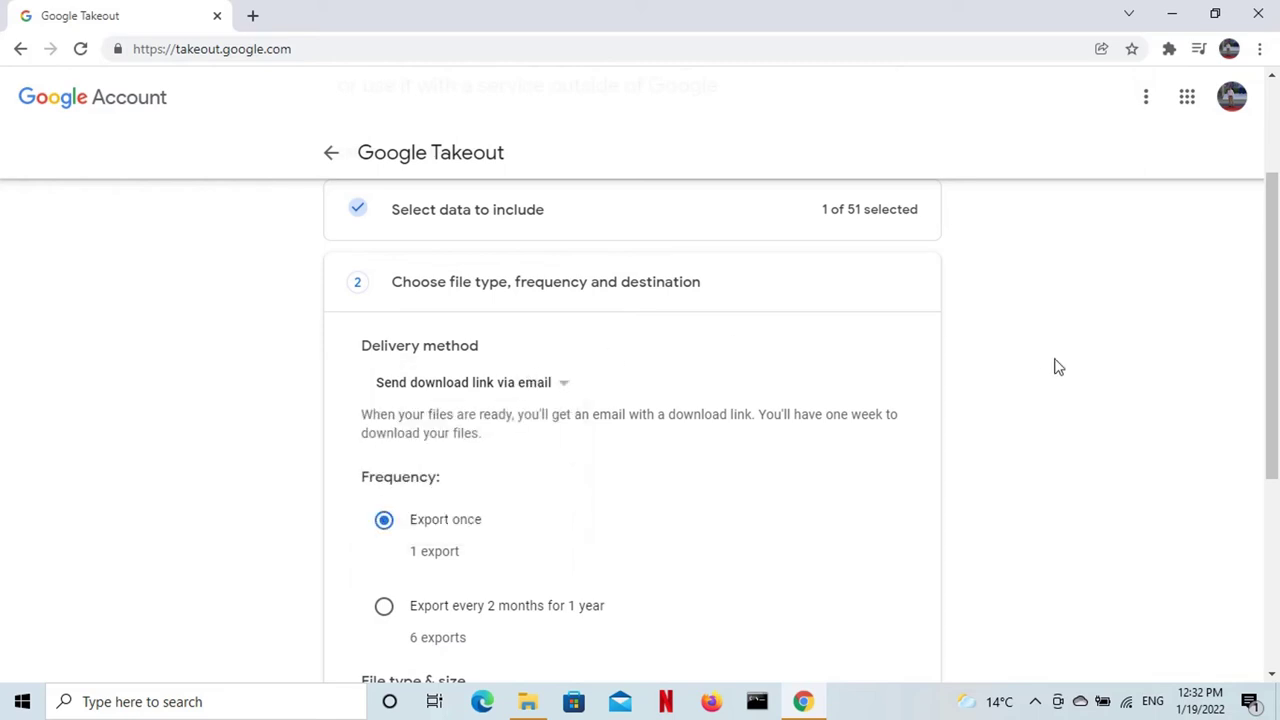
drag(1272, 287, 1276, 372)
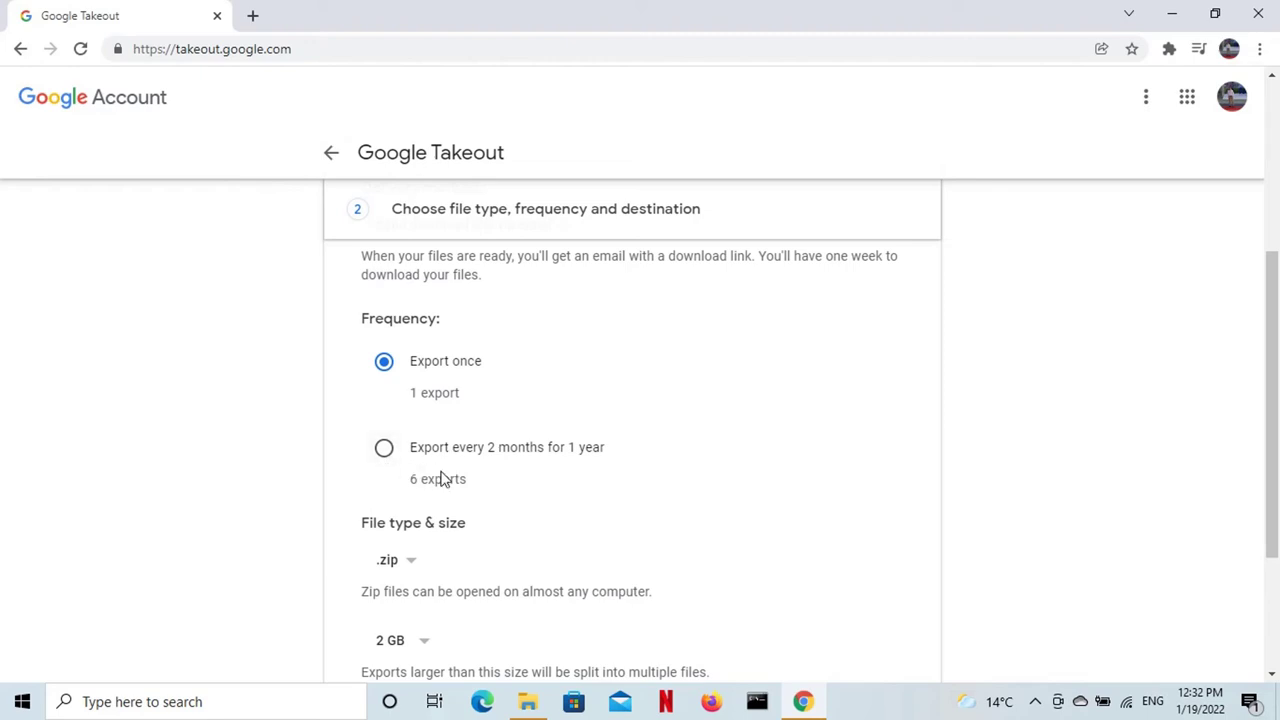
drag(1272, 322, 1276, 400)
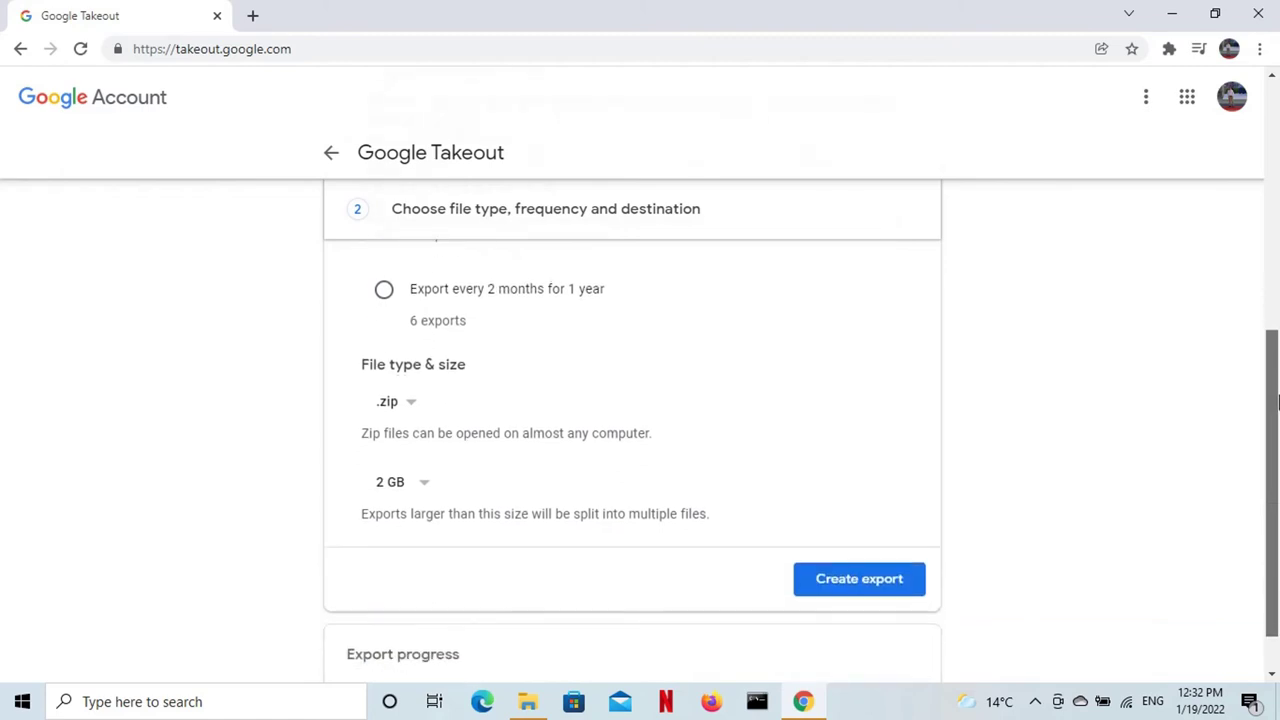
click(410, 410)
click(594, 374)
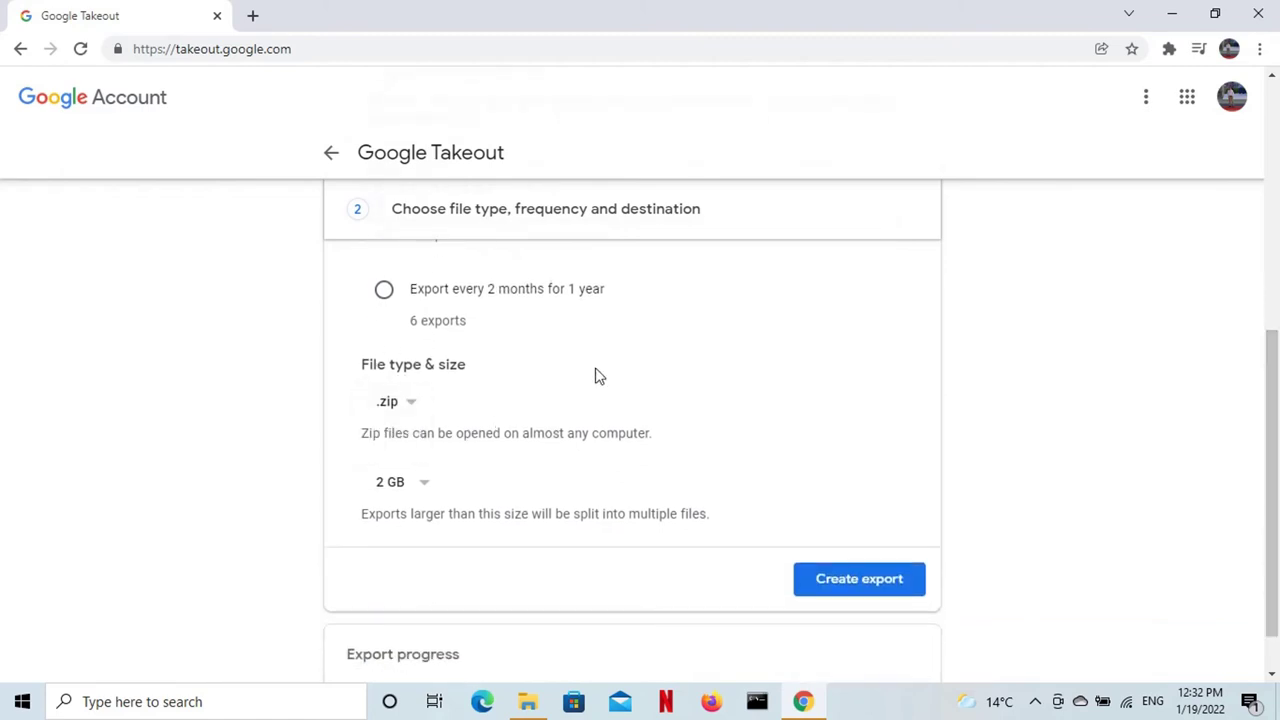
click(425, 488)
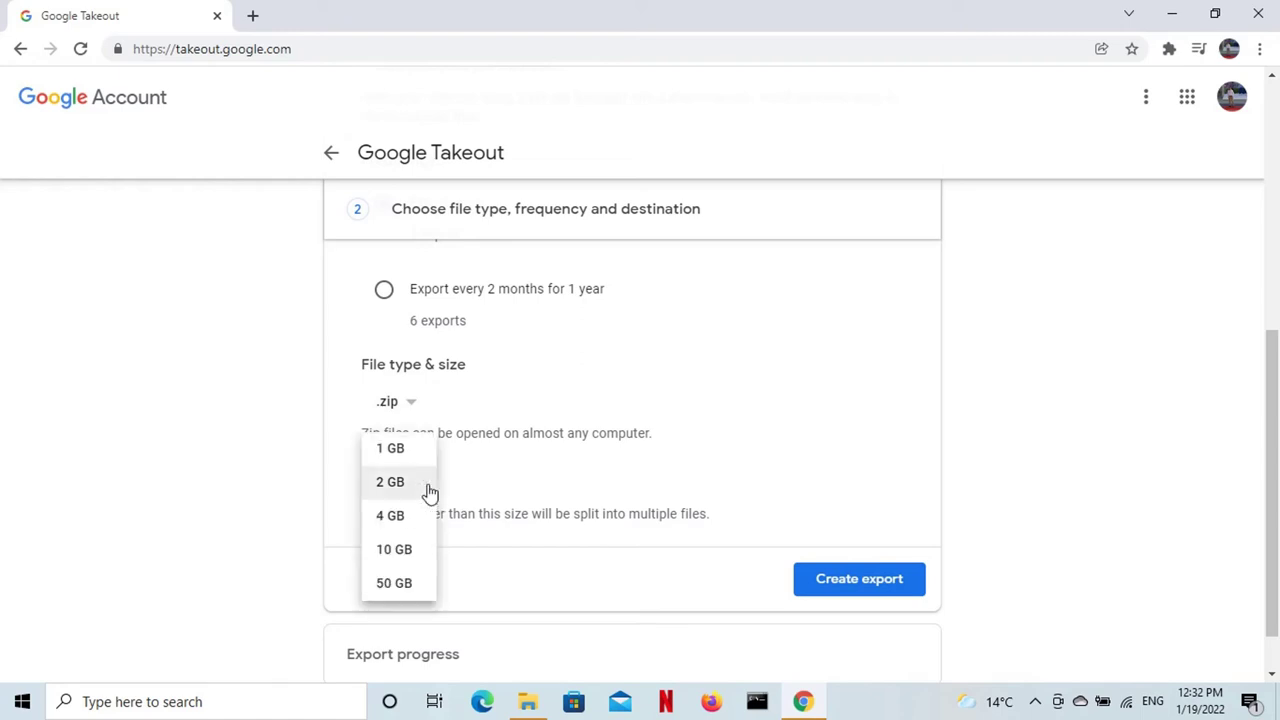
click(521, 477)
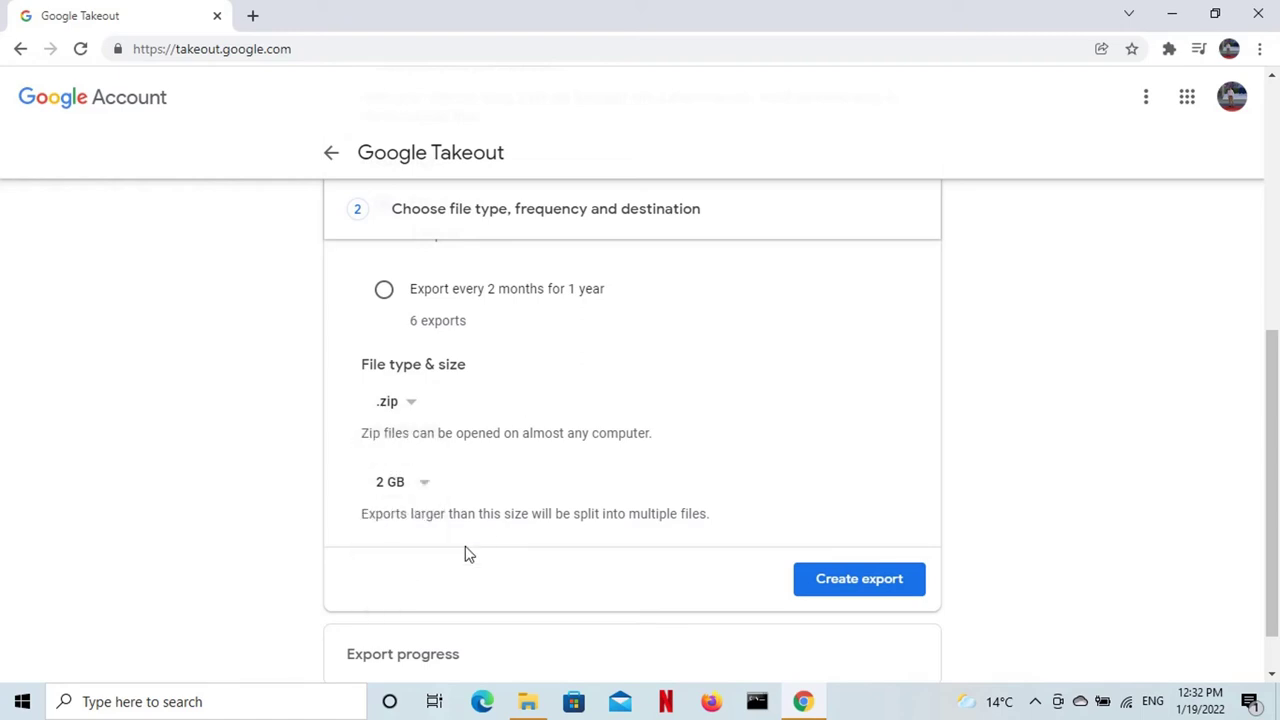
Create the one-time Contacts export as .zip with a 2 GB size limit and an emailed download link, and view its progress
drag(1275, 378, 1277, 415)
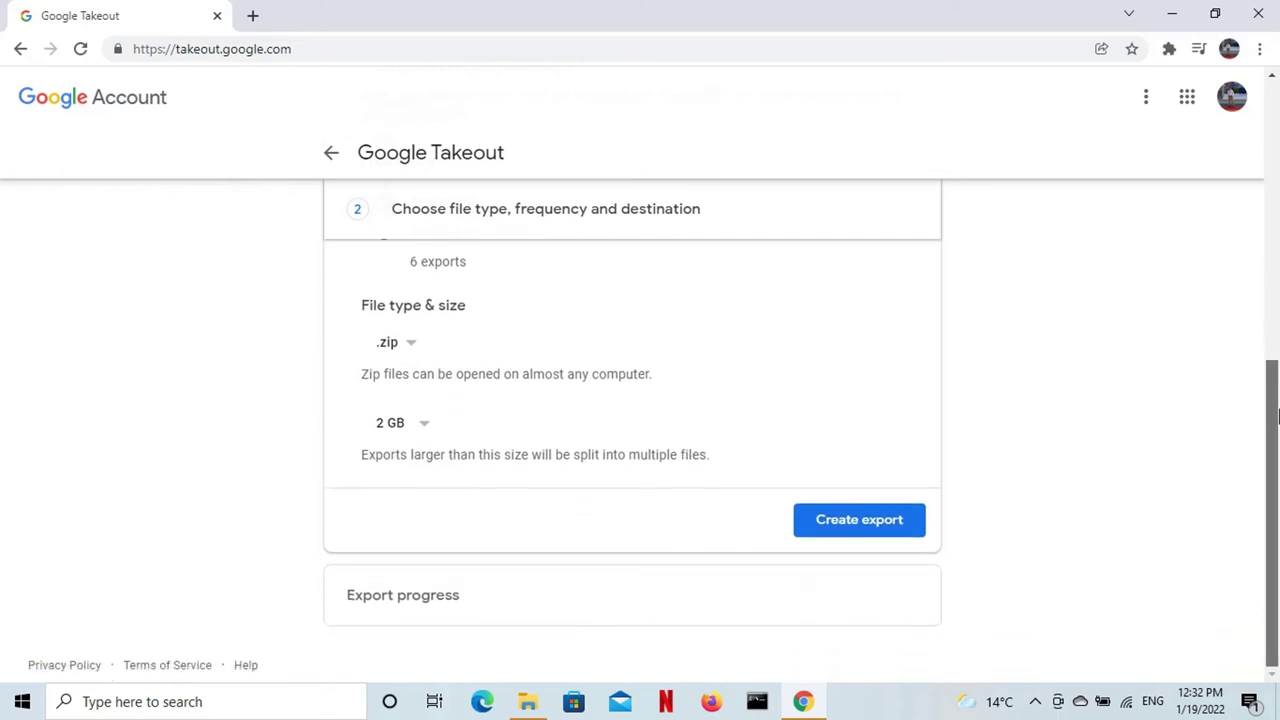
click(880, 521)
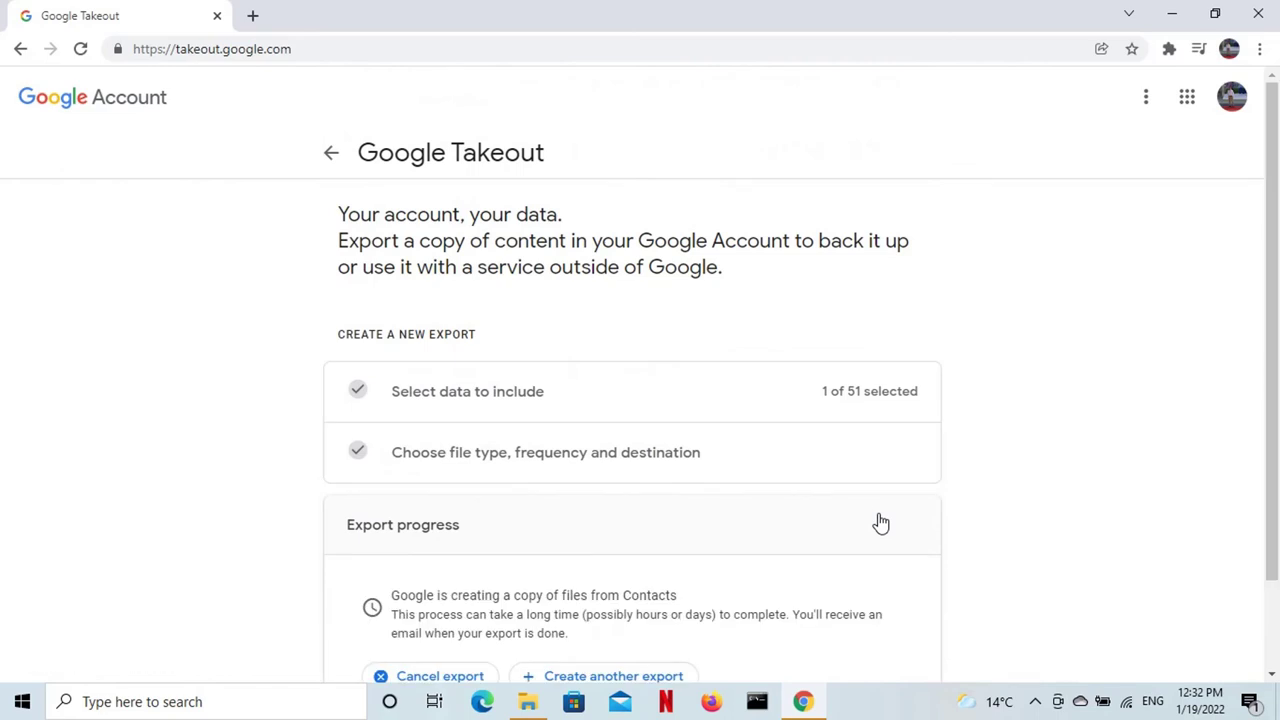
drag(1274, 362, 1276, 437)
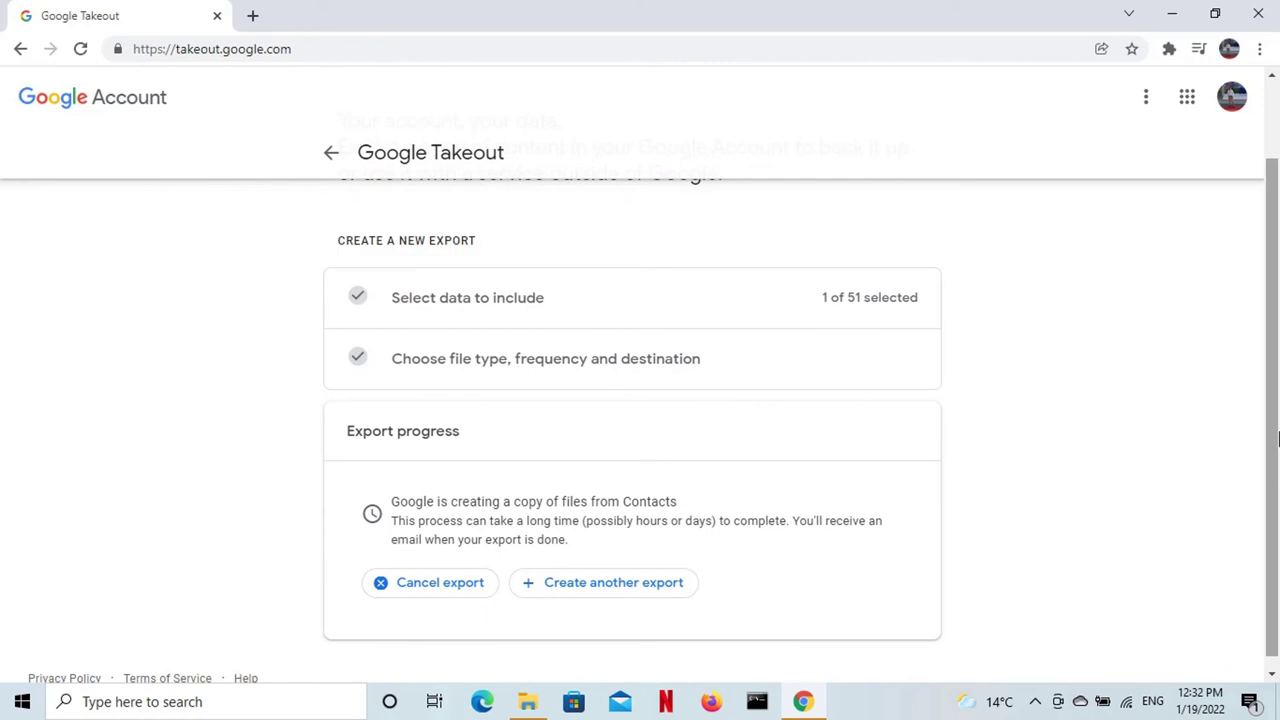
drag(1275, 440, 1276, 470)
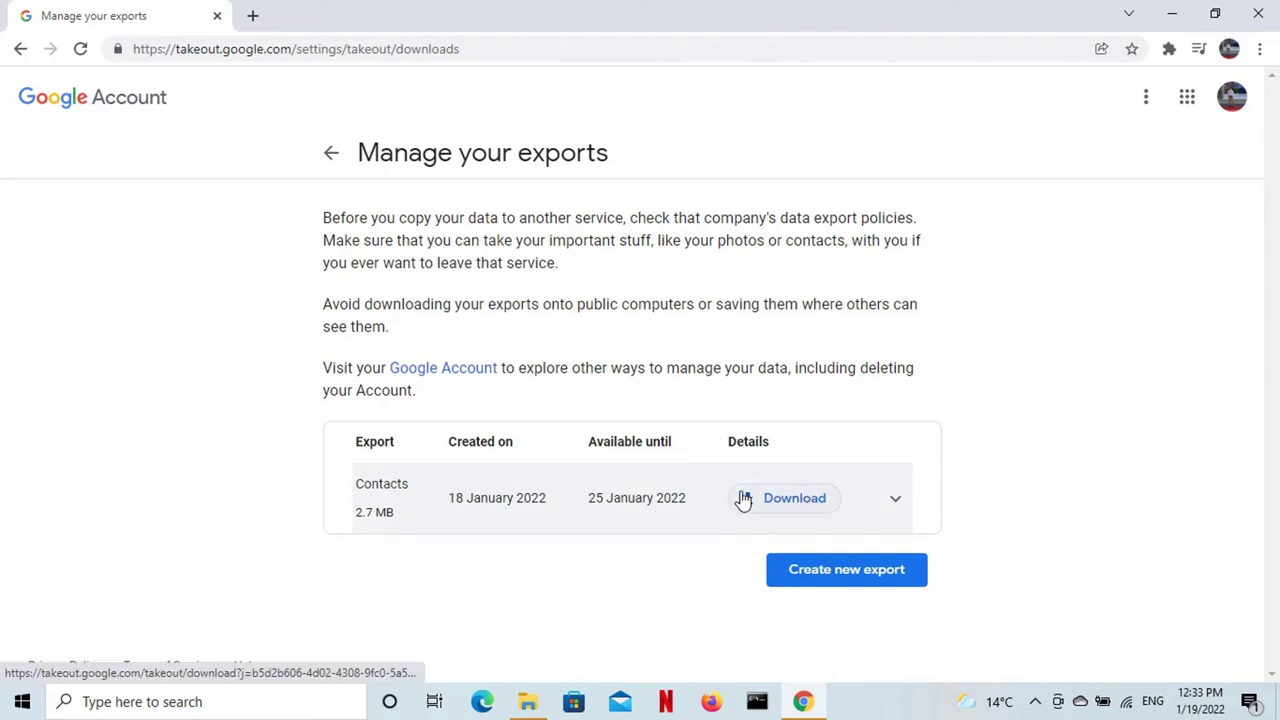
Expand the finished Contacts export's details and download it, entering the account password to verify identity
click(897, 499)
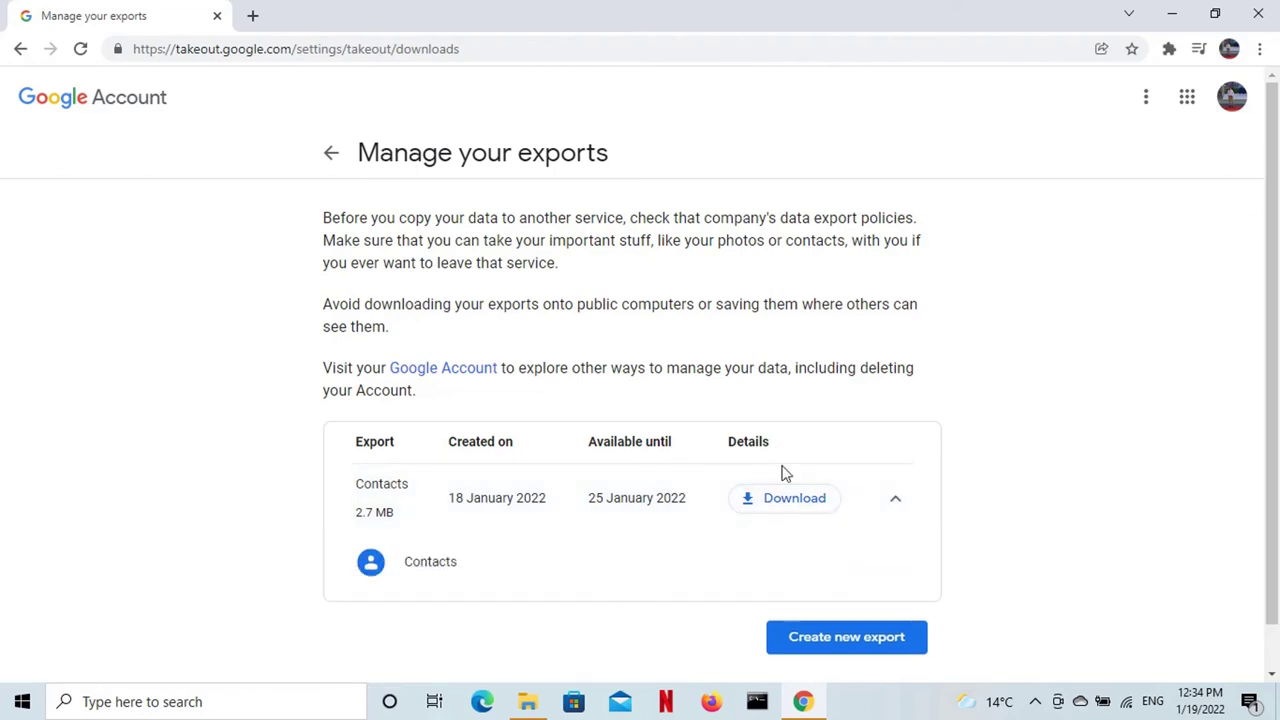
click(768, 501)
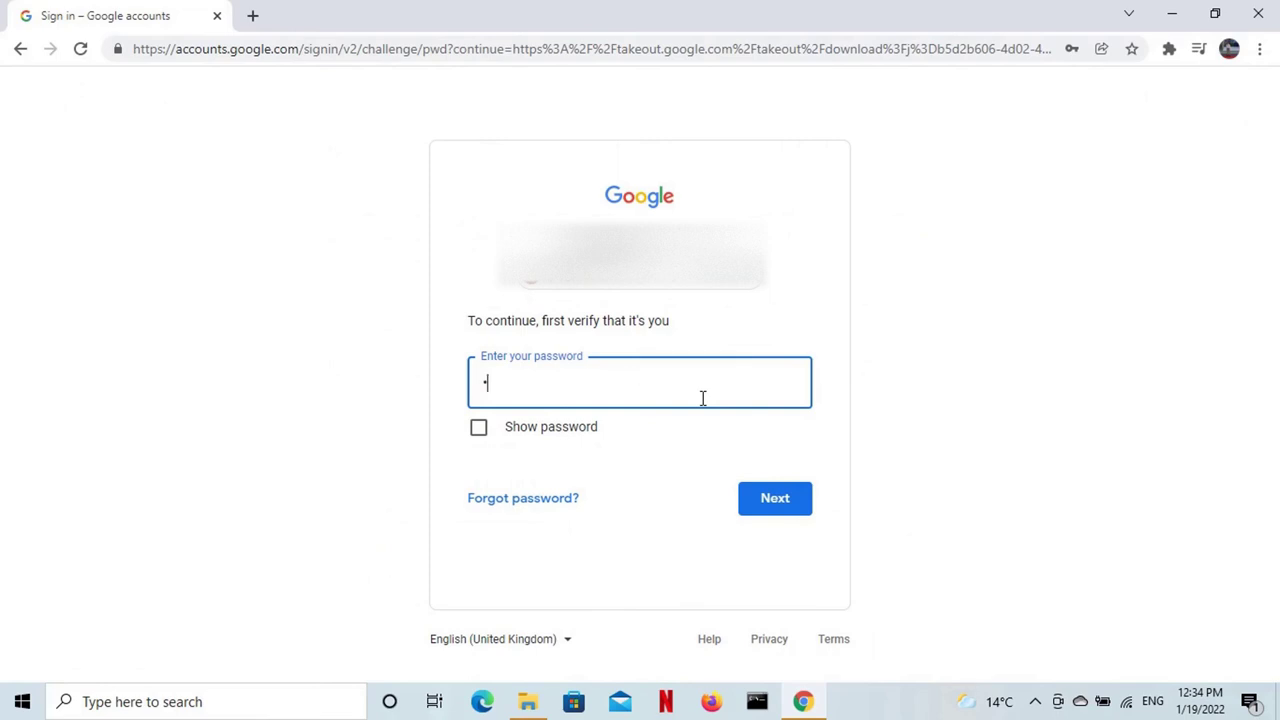
text(•••••••••)
click(775, 499)
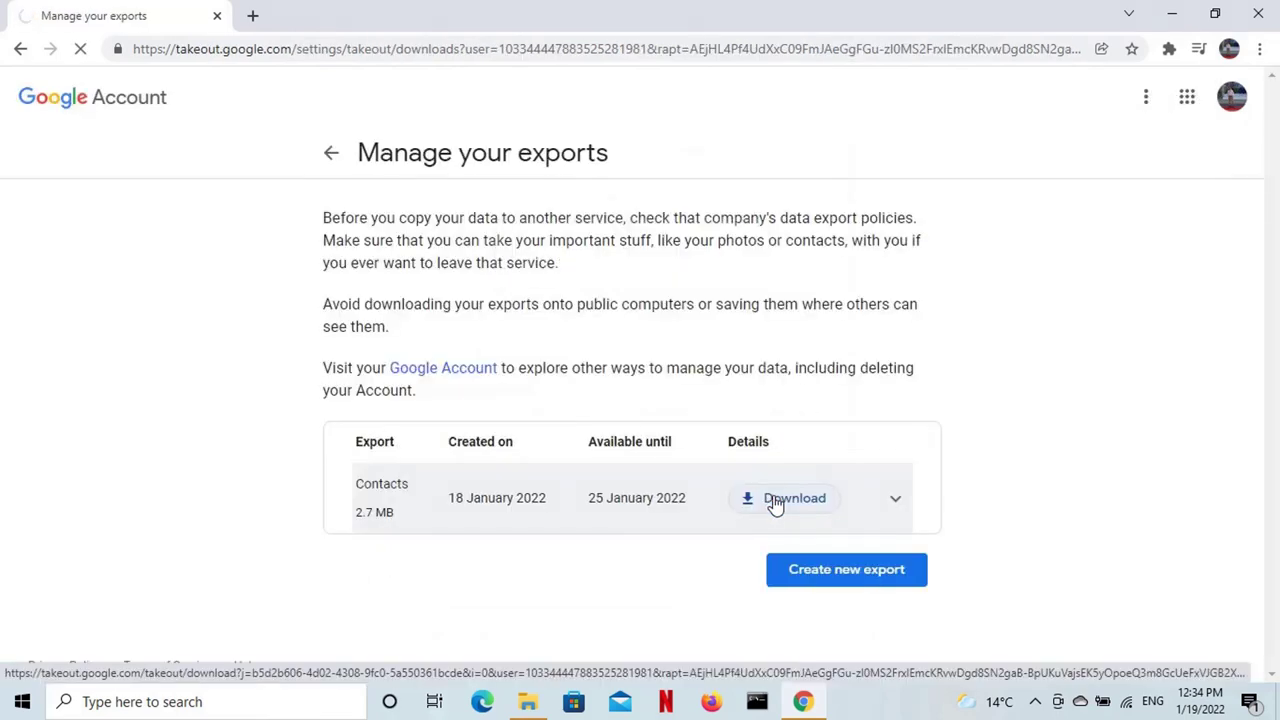
click(777, 507)
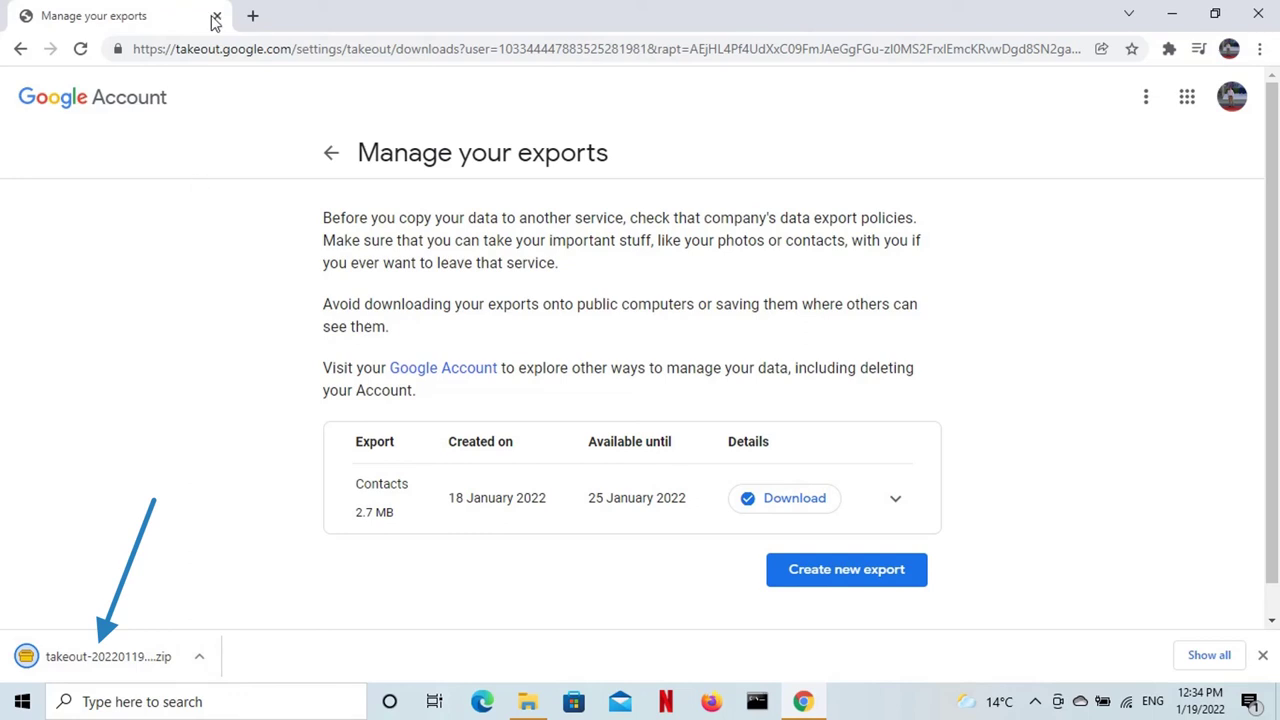
Open the Gmail inbox in a new browser tab
click(256, 16)
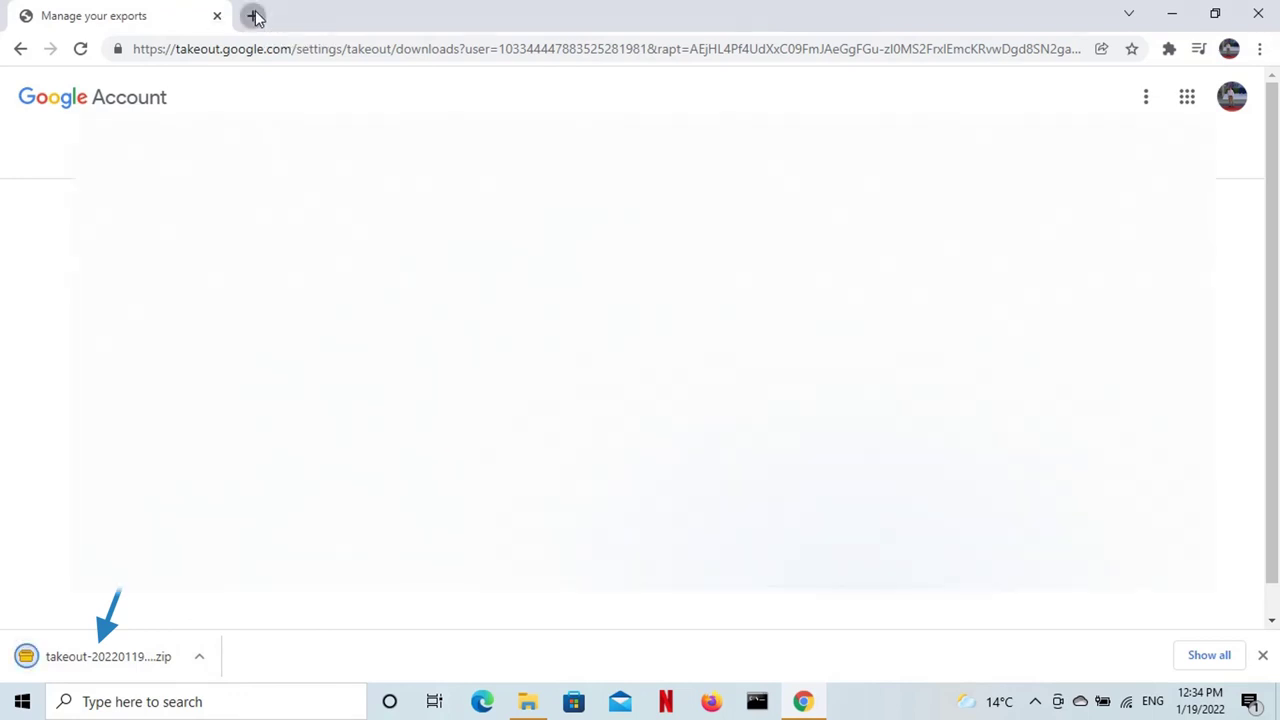
text(gmail)
key(Return)
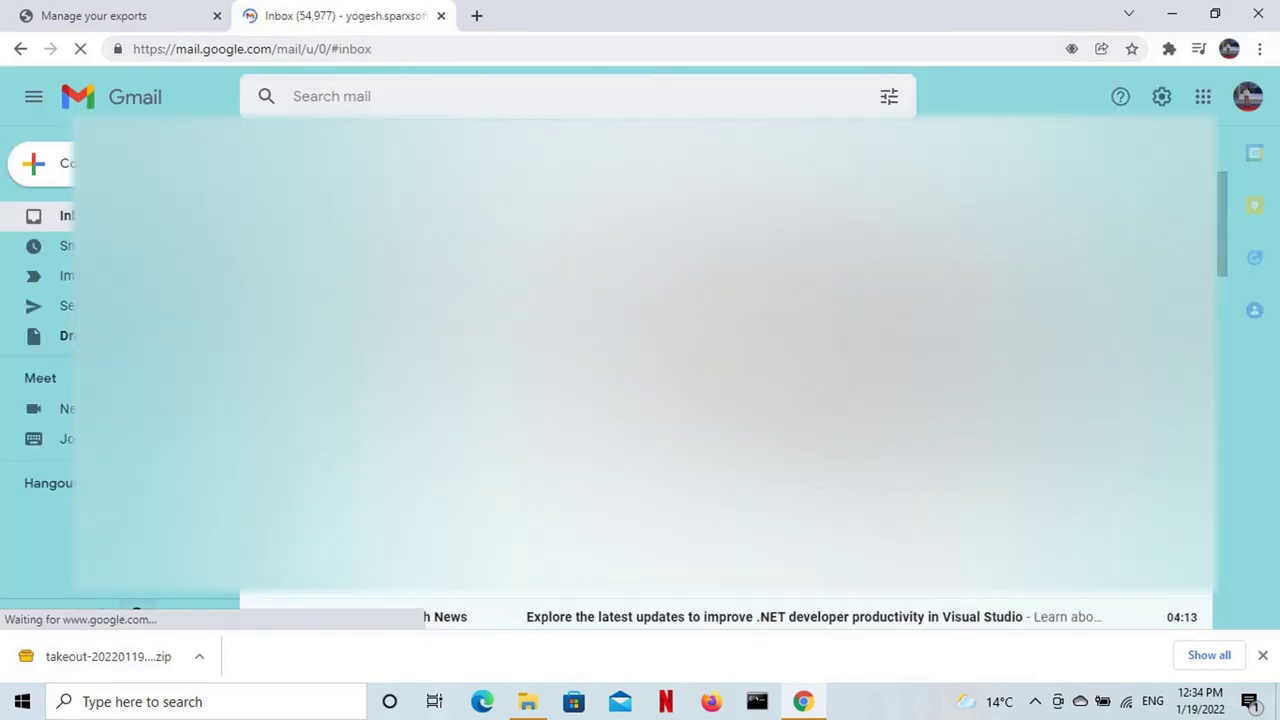
Open the Google Takeout email "Your Google data is ready to download" and follow its link to download the files
click(891, 283)
scroll(1237, 262, down, 1)
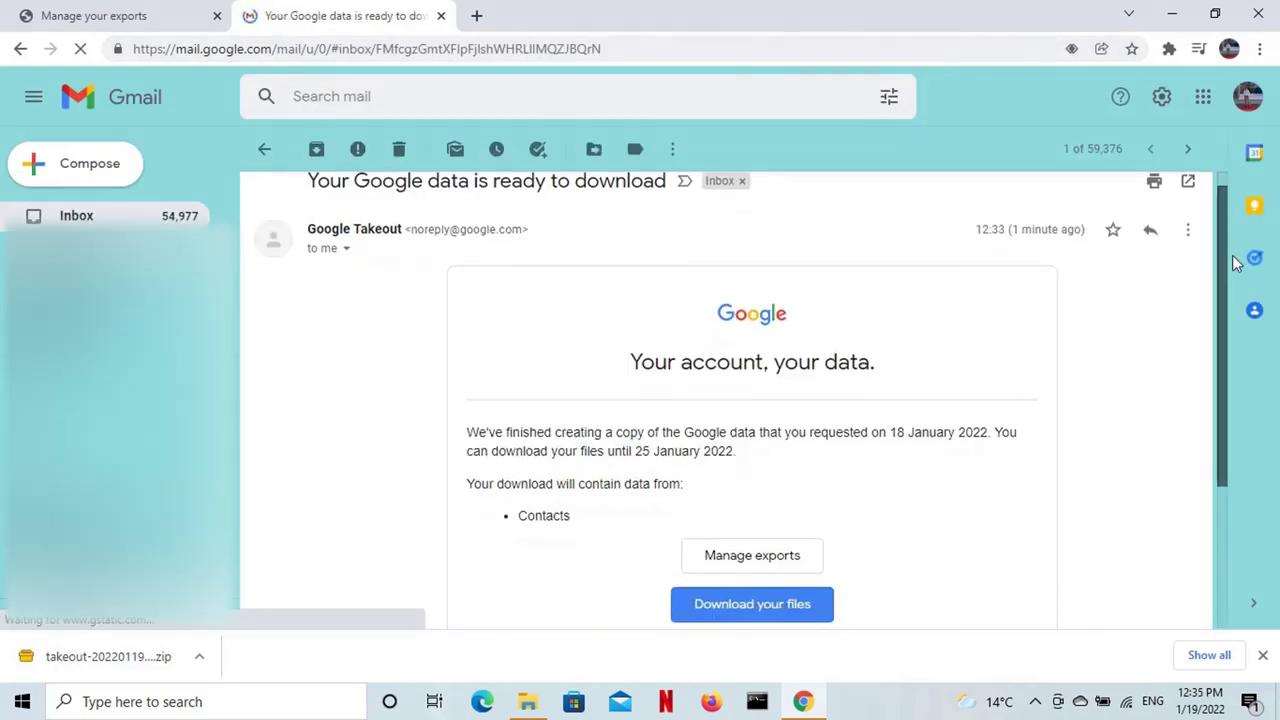
scroll(1237, 262, down, 2)
scroll(1234, 286, up, 1)
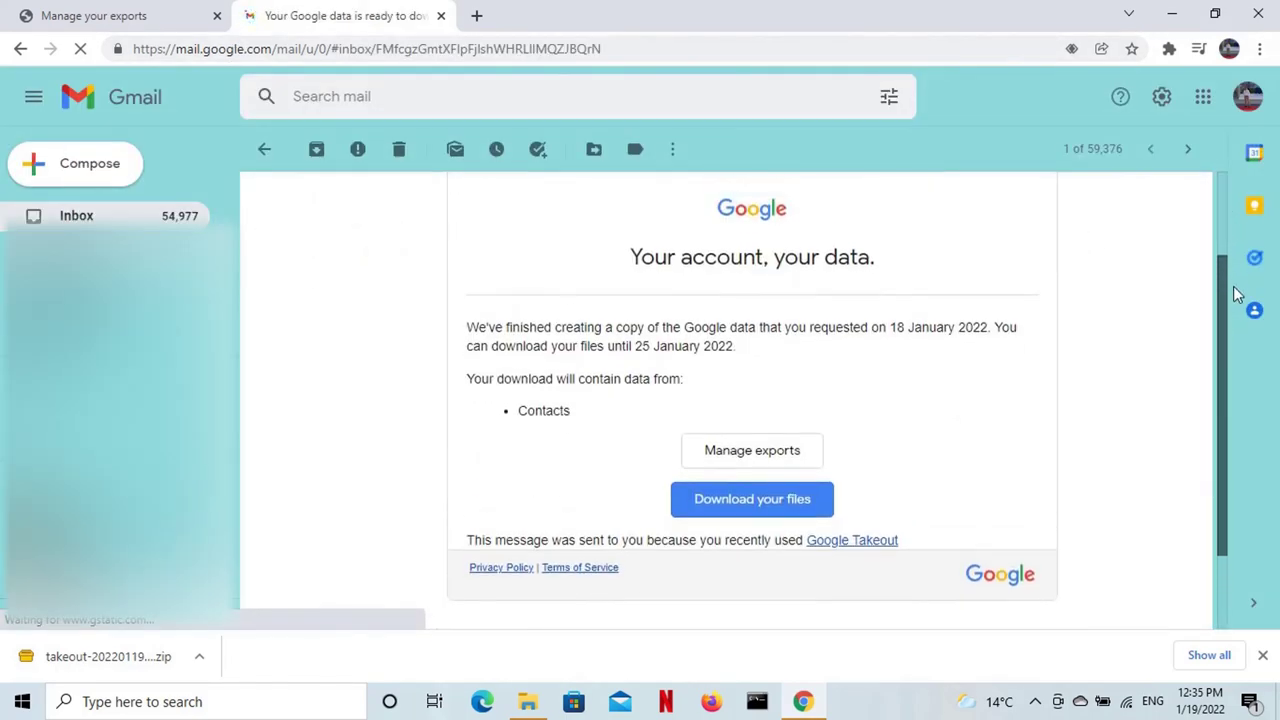
click(770, 522)
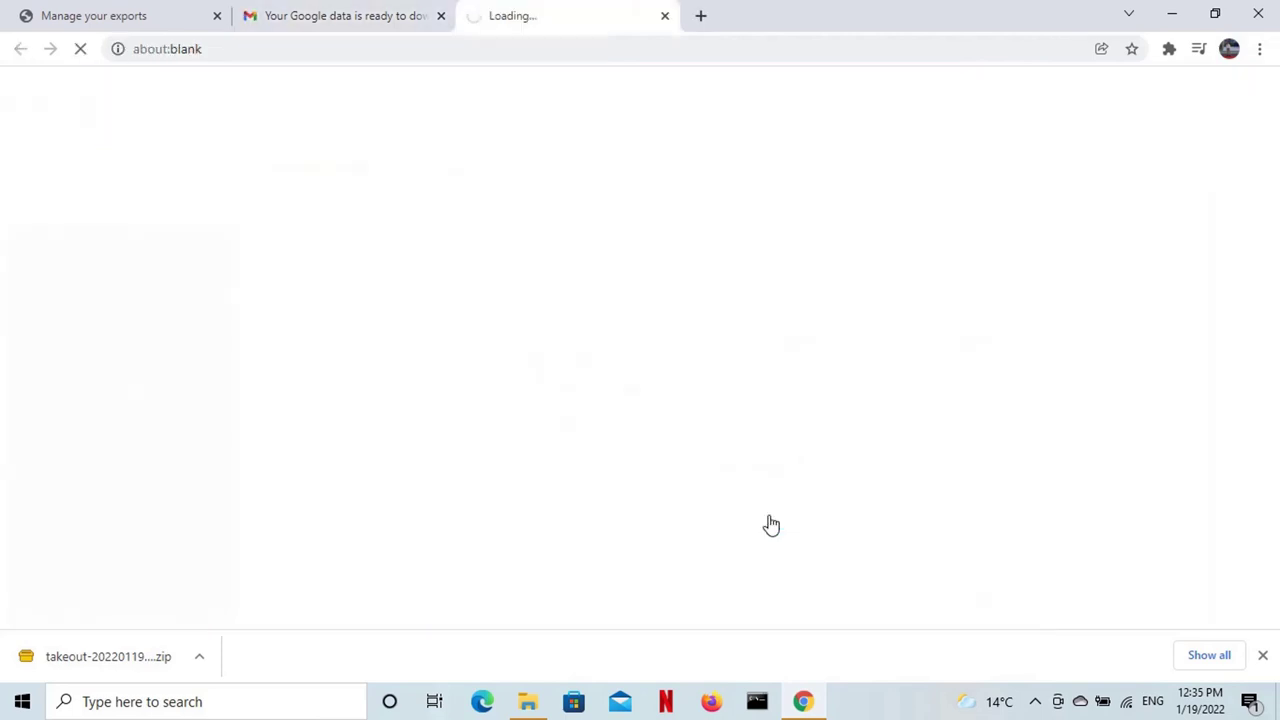